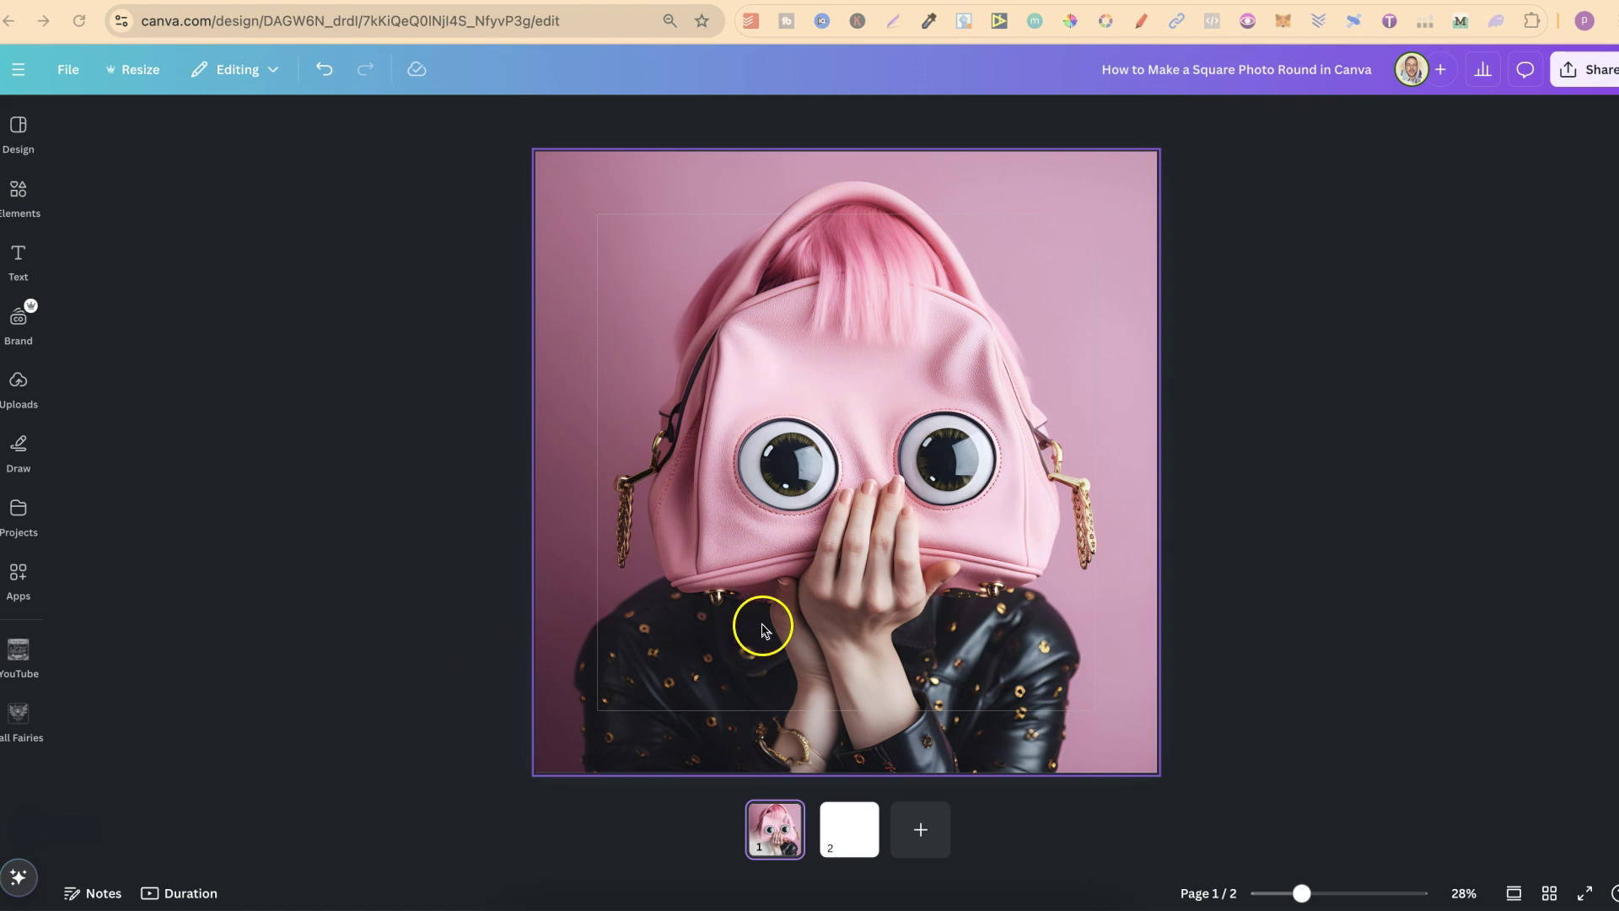
Step: Select the pink bag photo on page 1 and open the Elements library
click(859, 565)
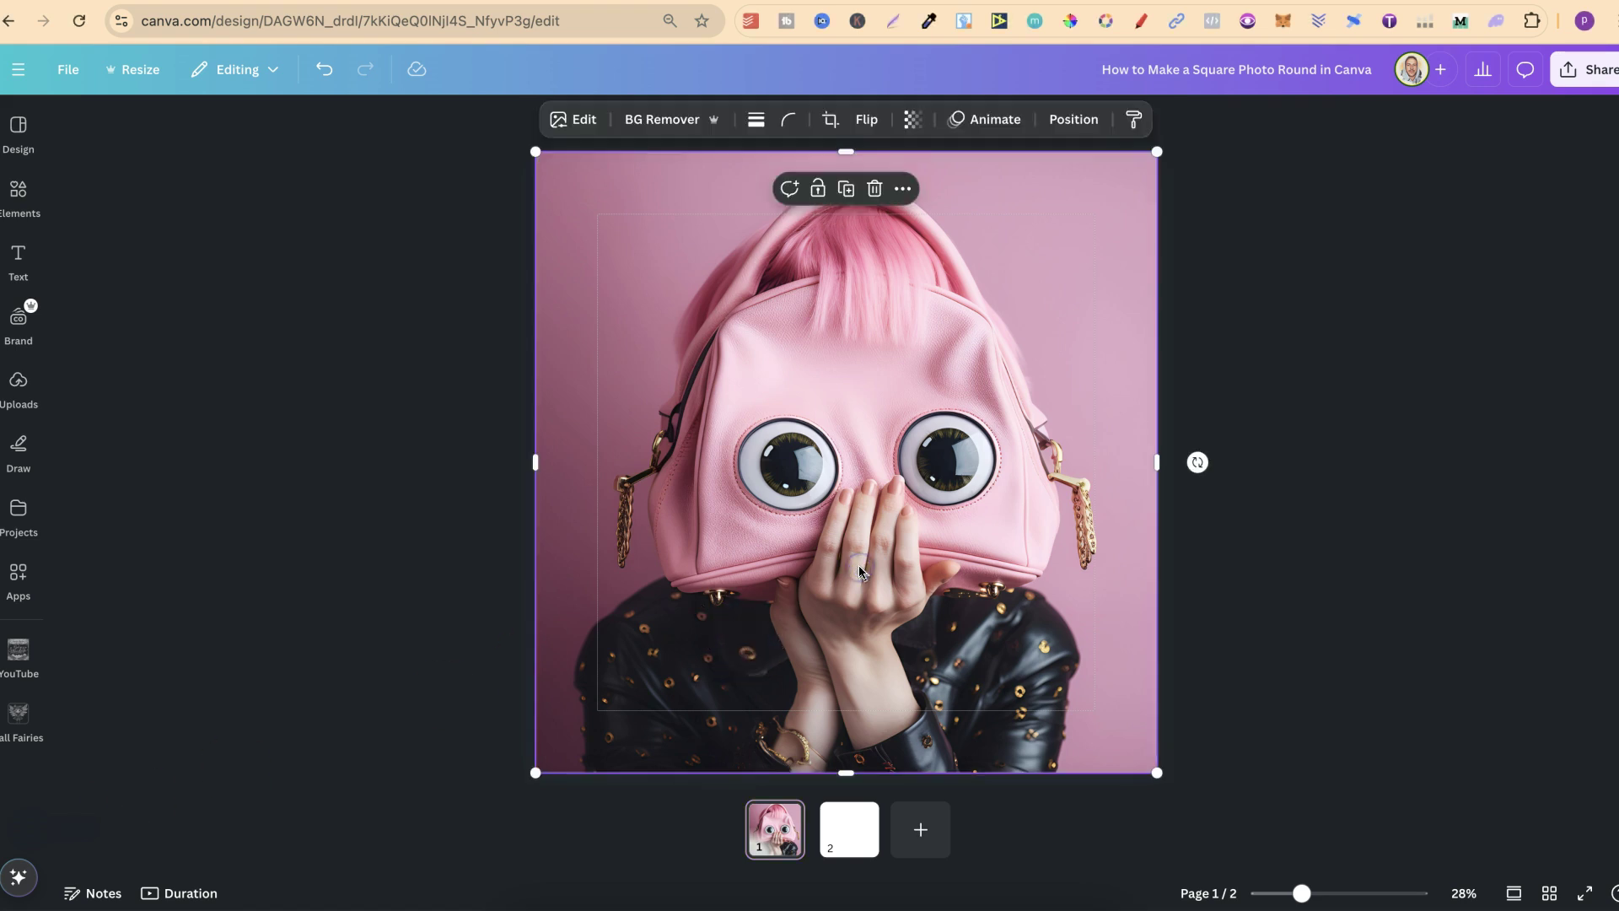
click(19, 196)
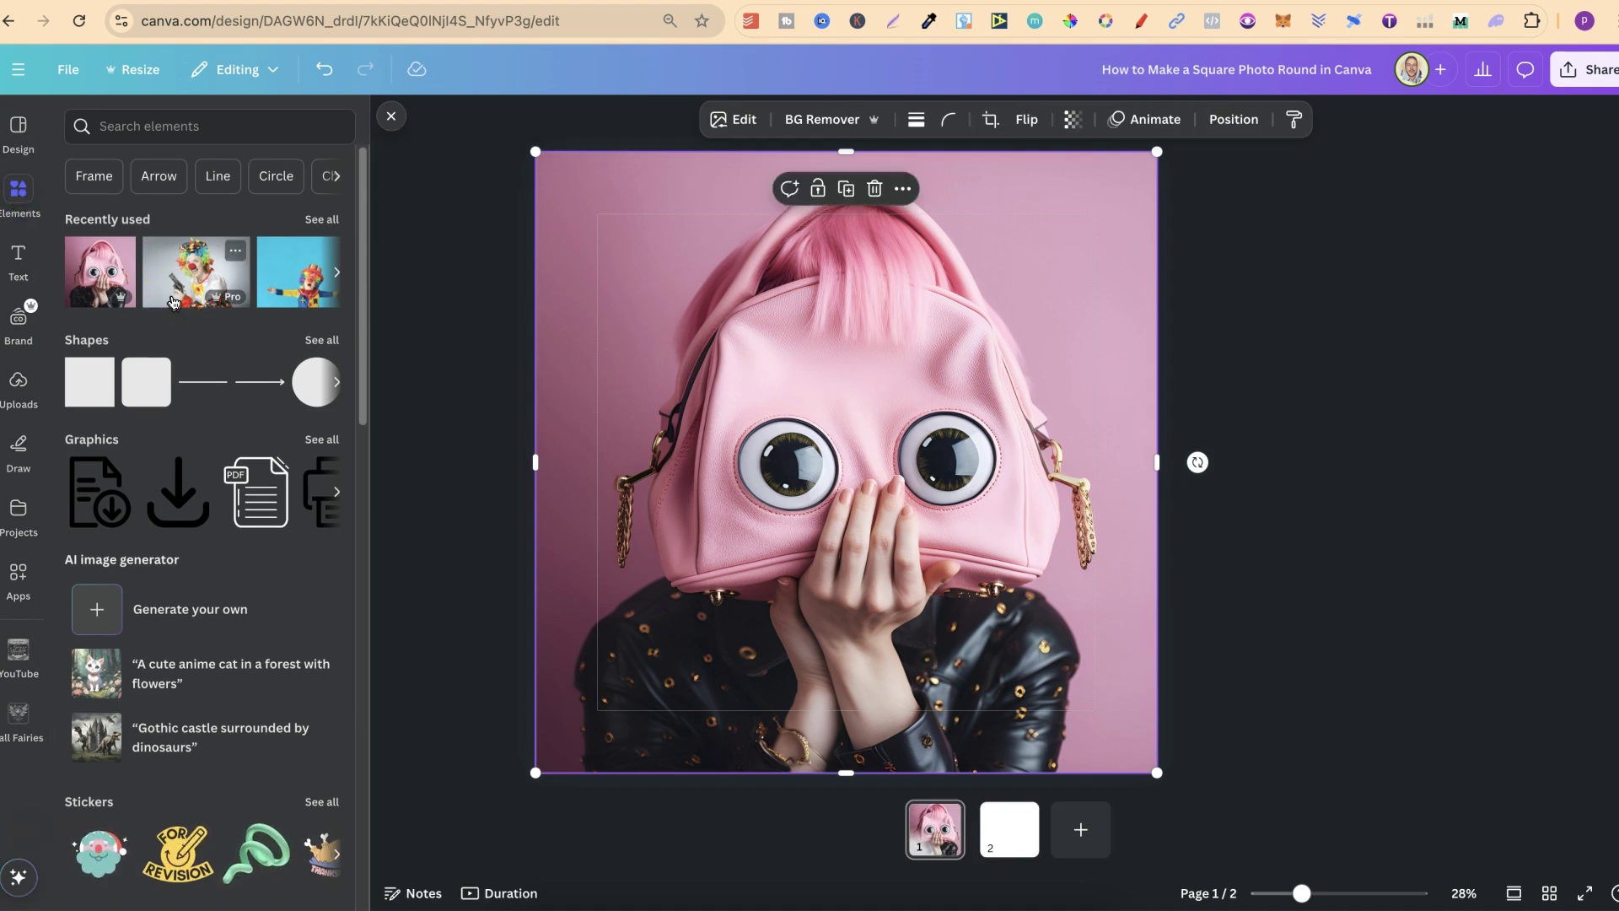
Step: Deselect the photo and make the blank page 2 the active page
click(1279, 385)
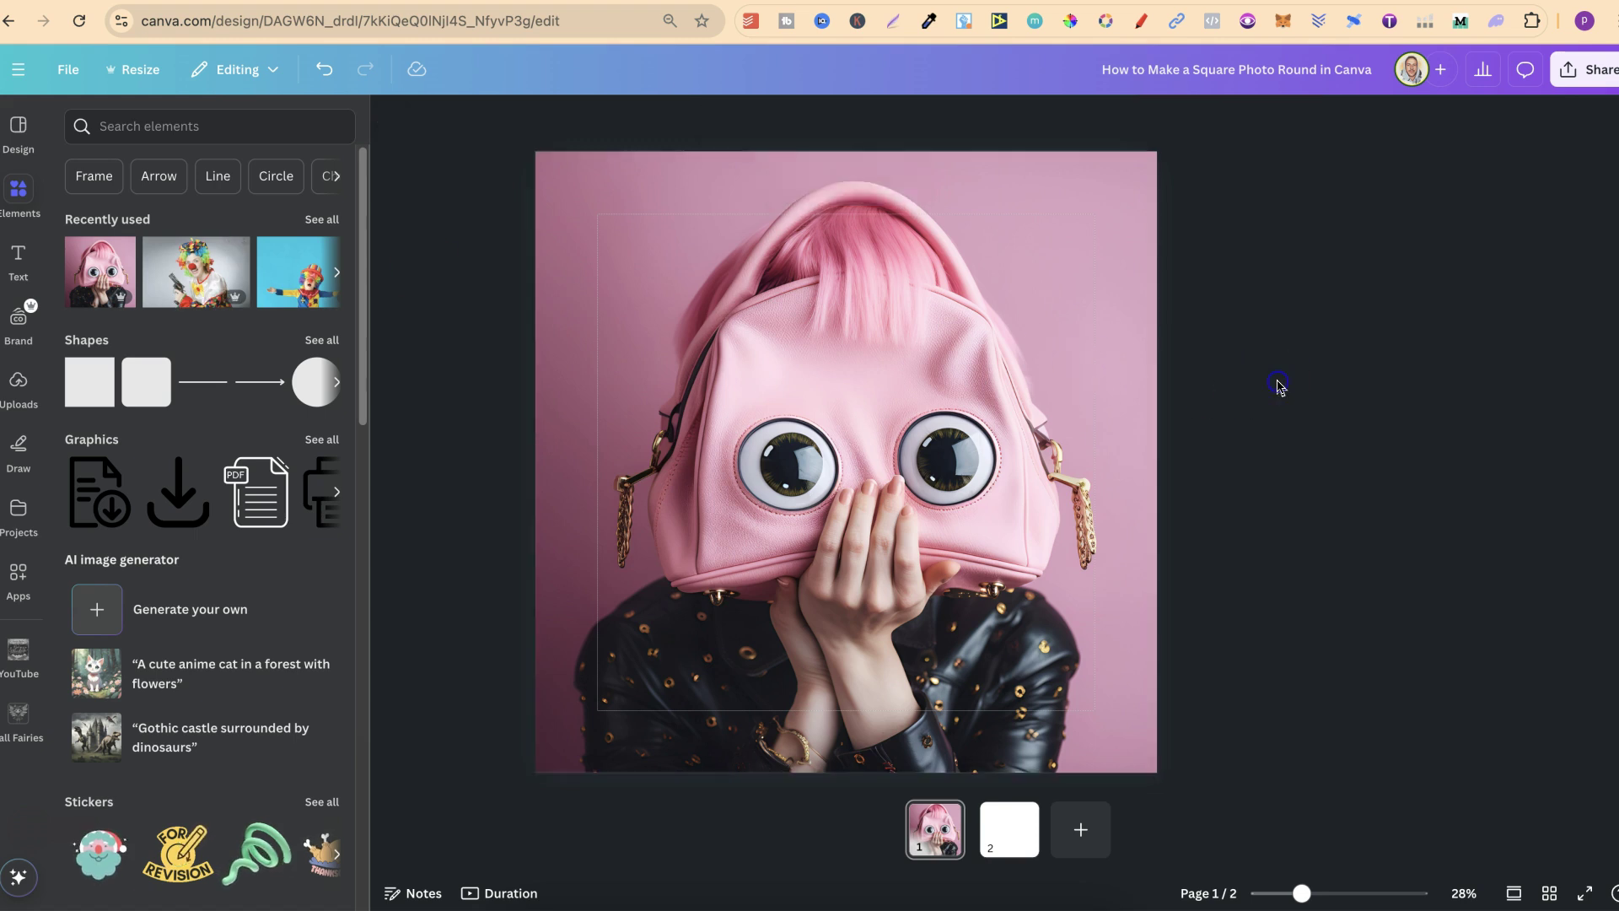
click(1002, 836)
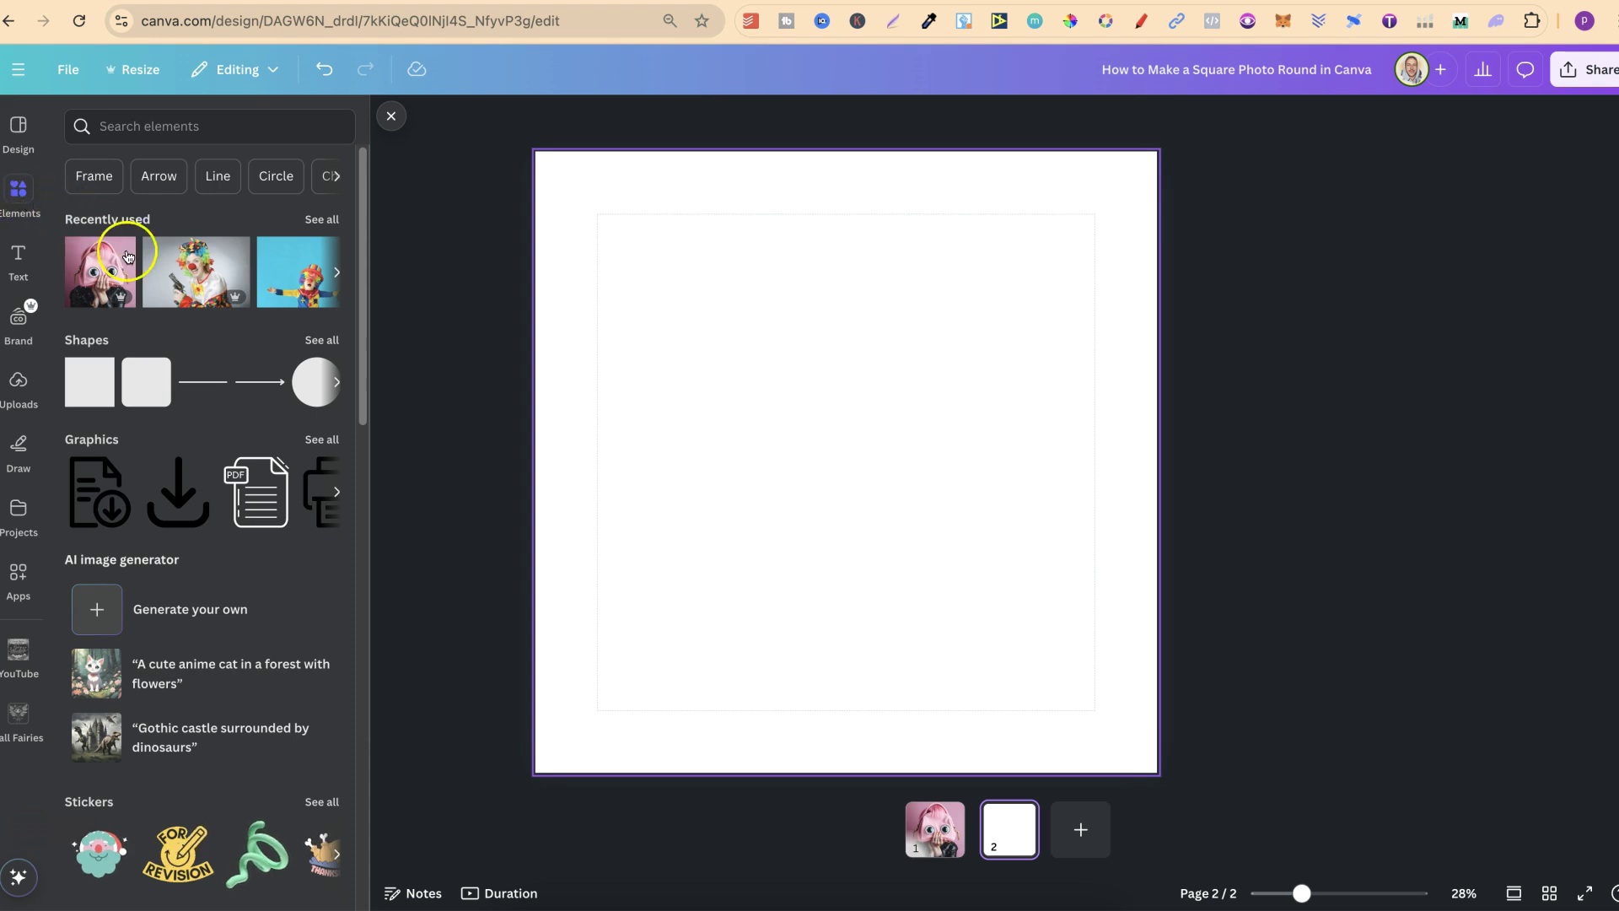
scroll(165, 543, down, 3)
scroll(164, 542, down, 2)
scroll(167, 543, down, 2)
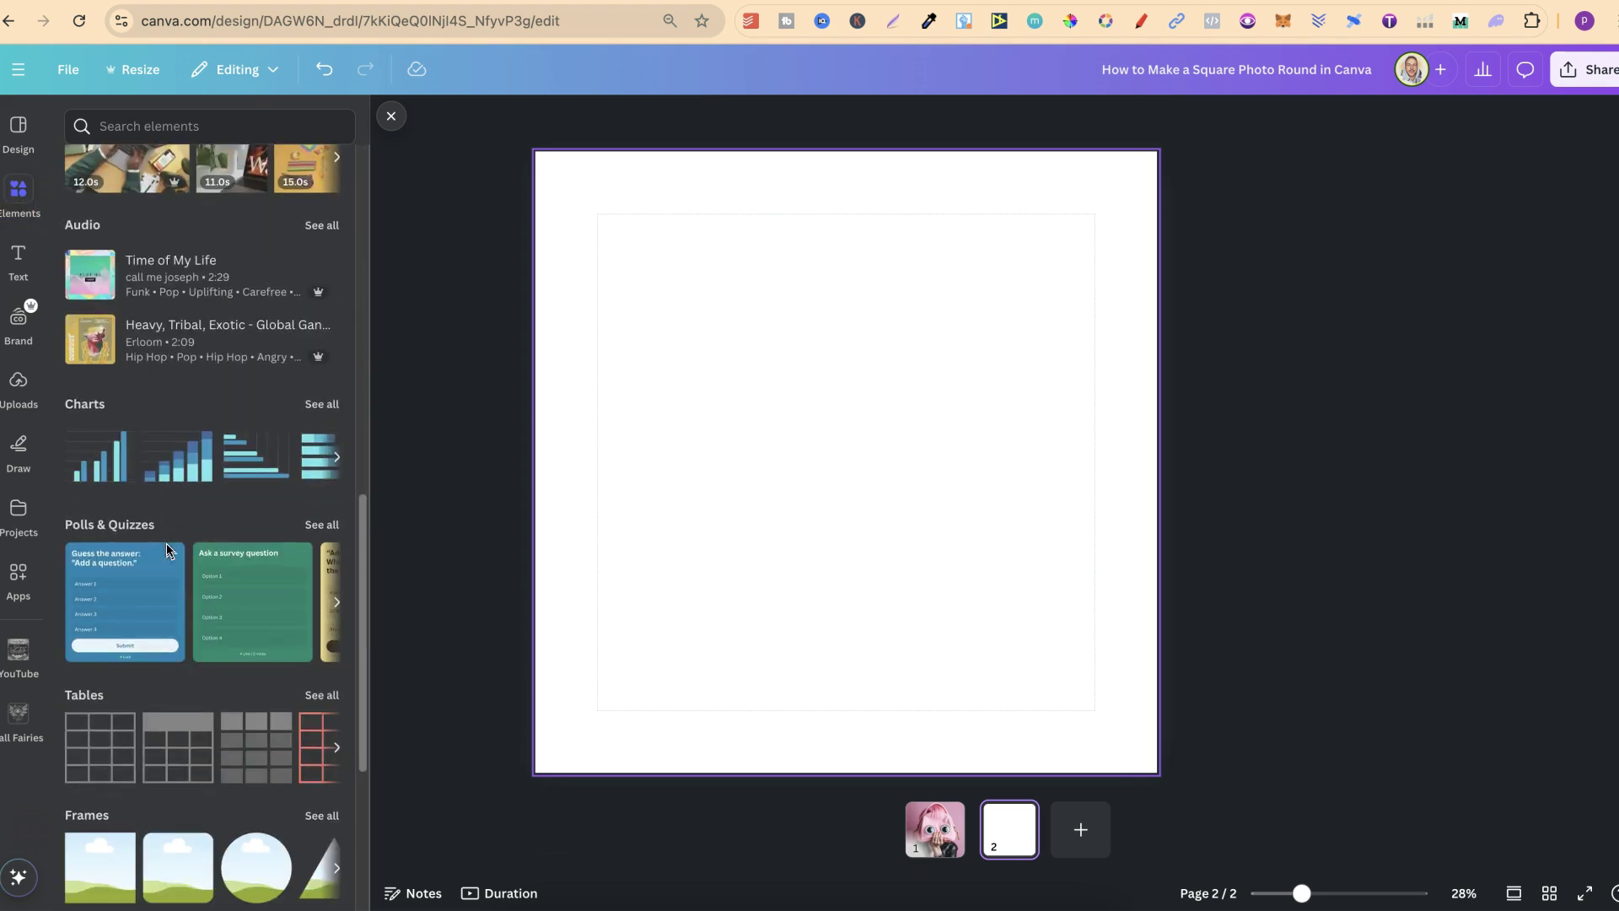
scroll(166, 544, down, 4)
scroll(166, 543, down, 1)
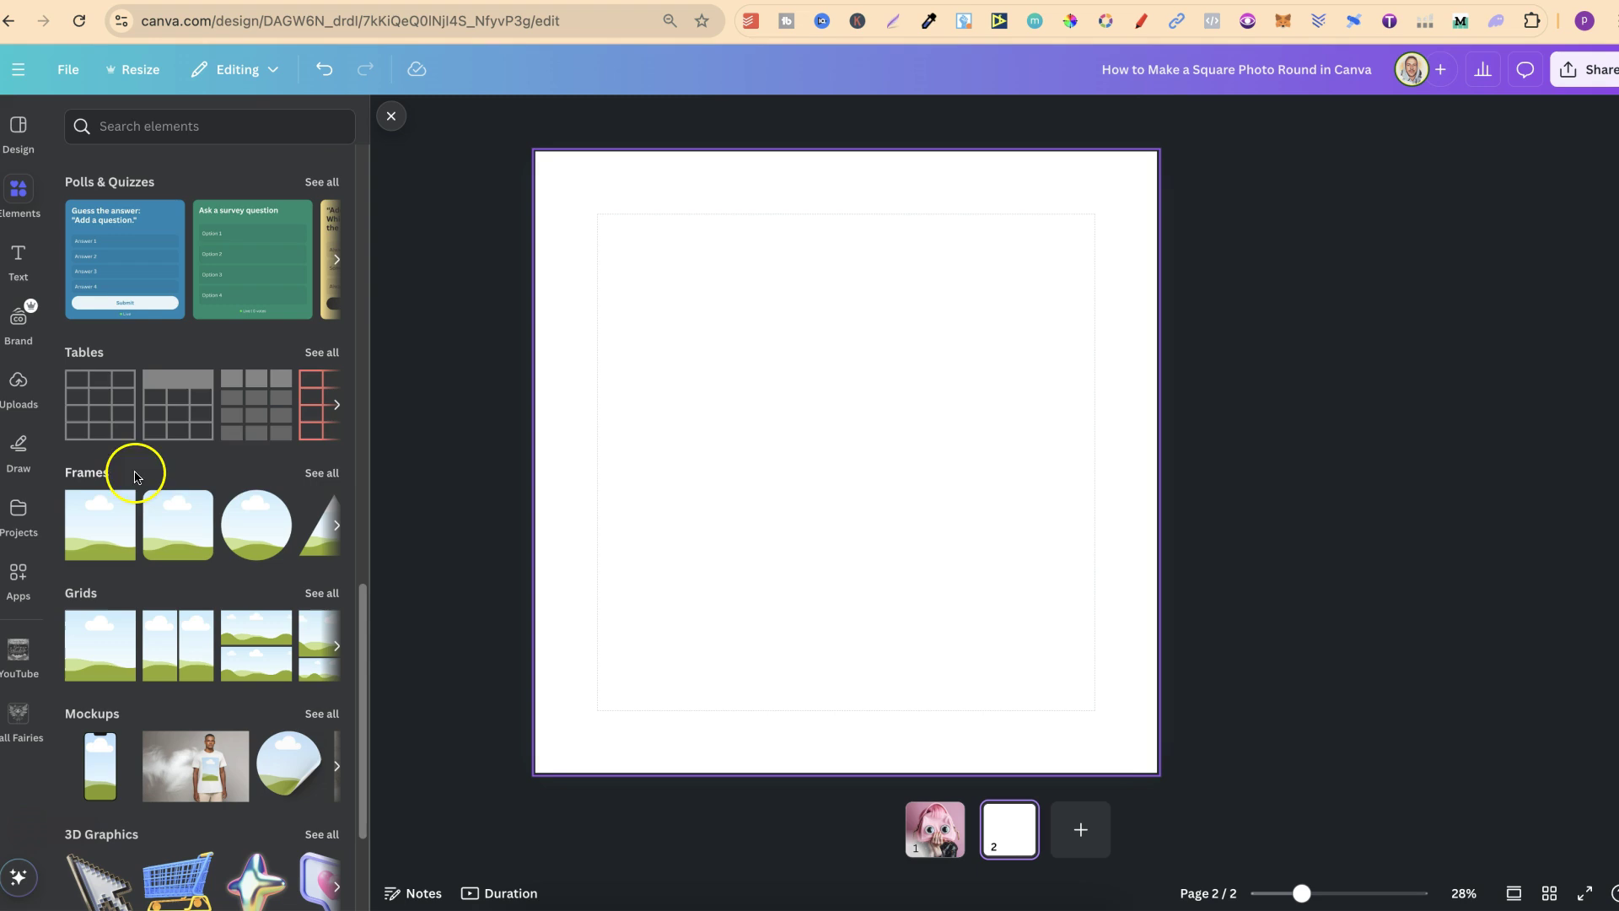
Step: Add a circle frame to page 2 and stretch its corners until it nearly fills the page
click(253, 534)
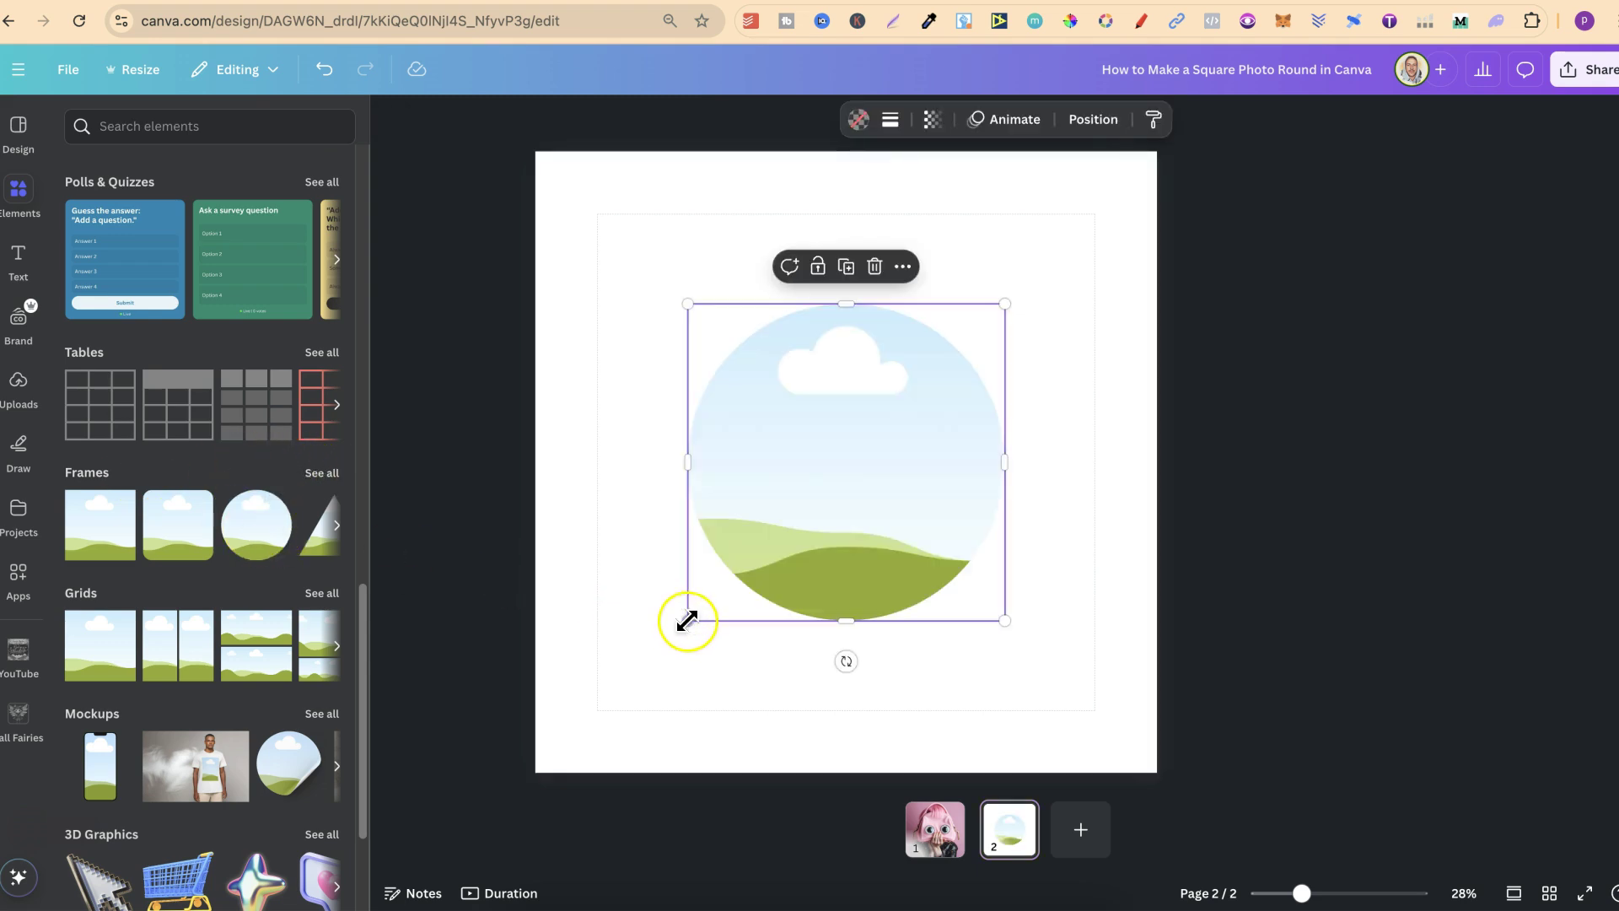
drag(687, 621, 559, 748)
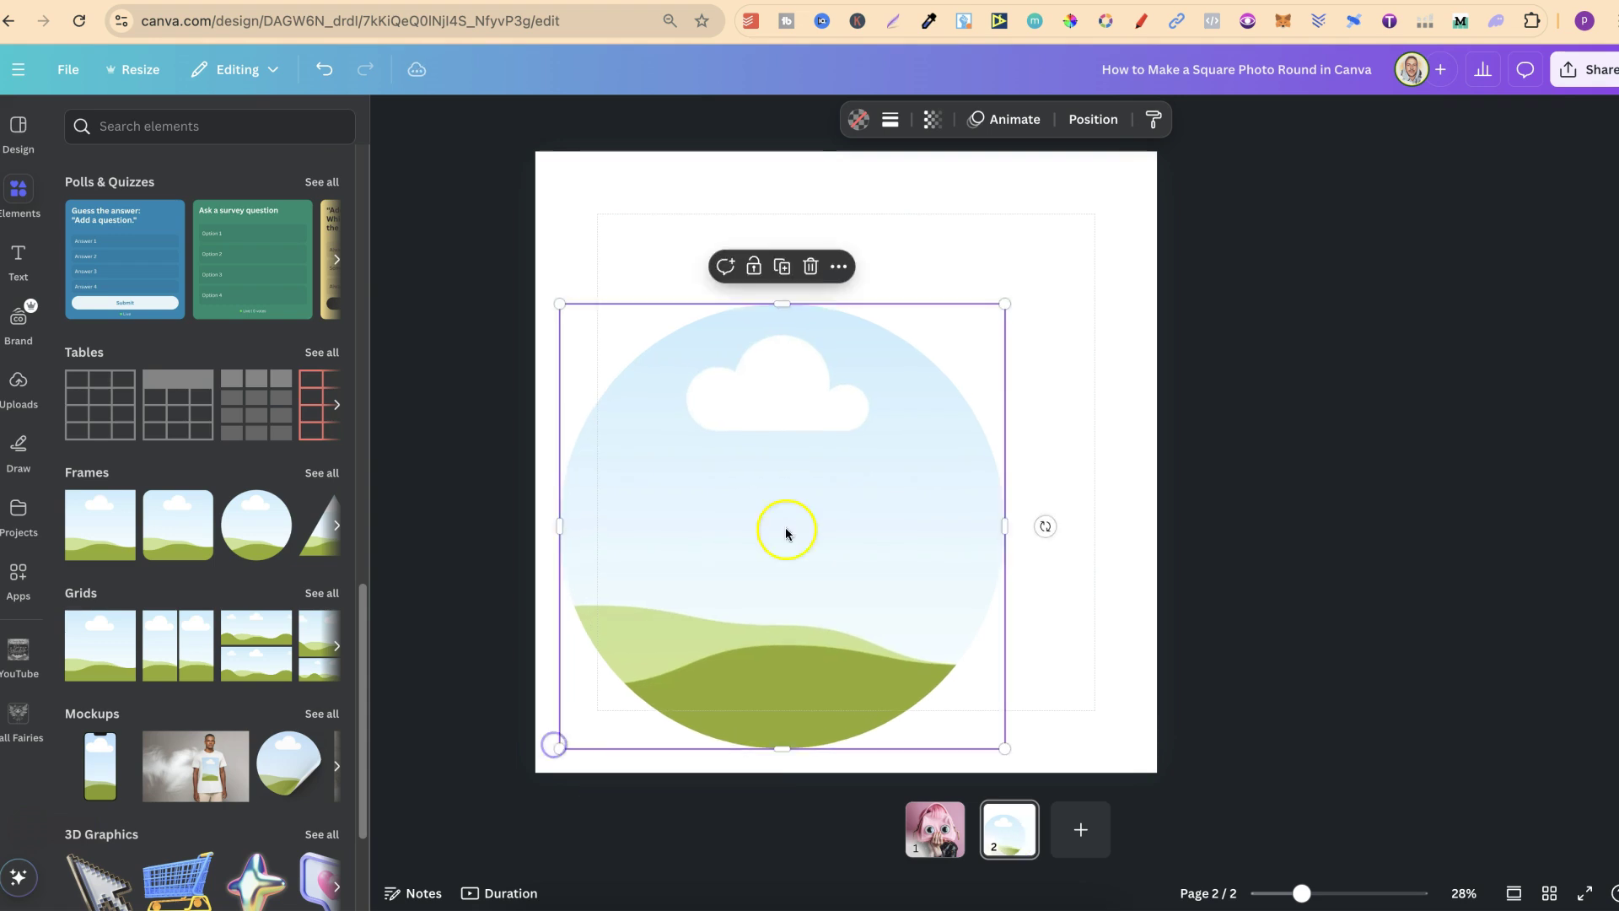
drag(1004, 303, 1138, 167)
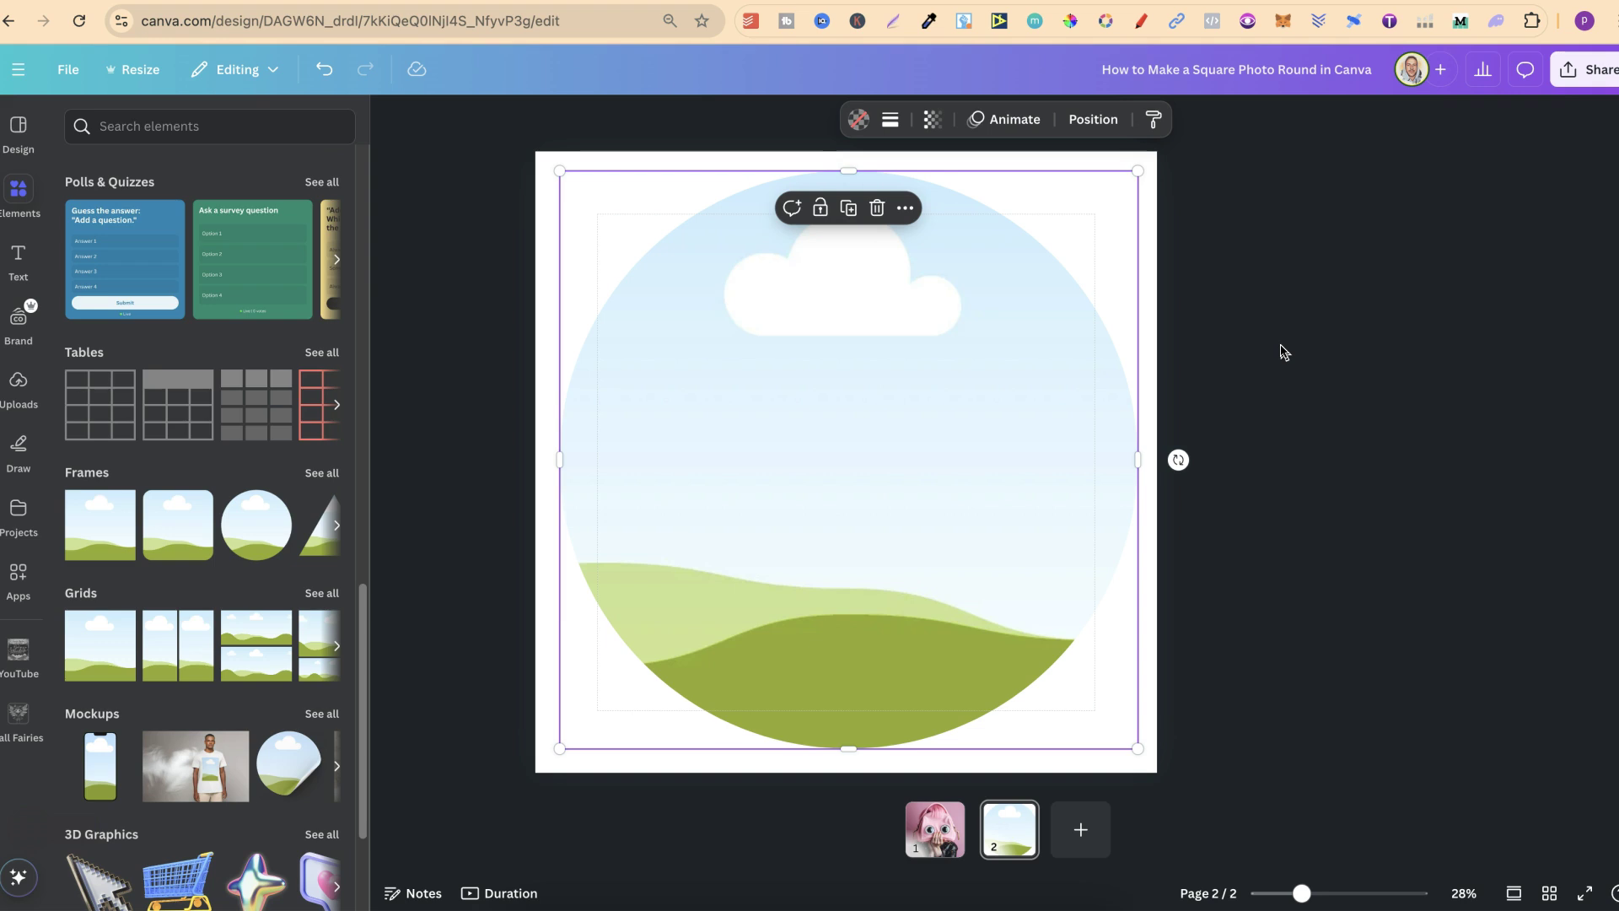
click(17, 200)
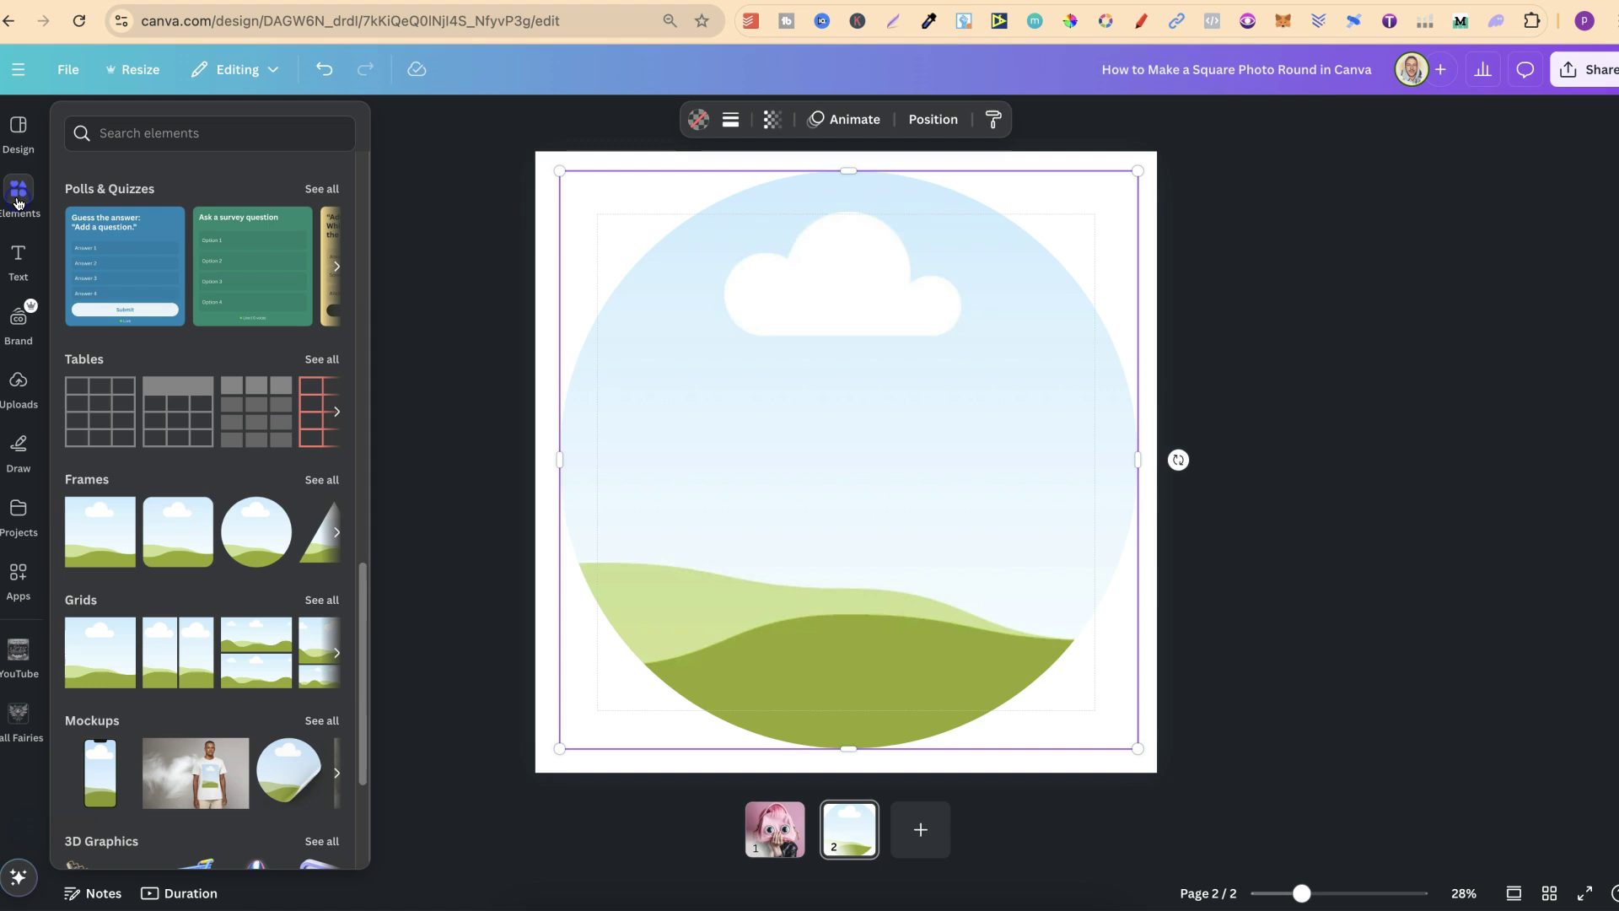
click(20, 199)
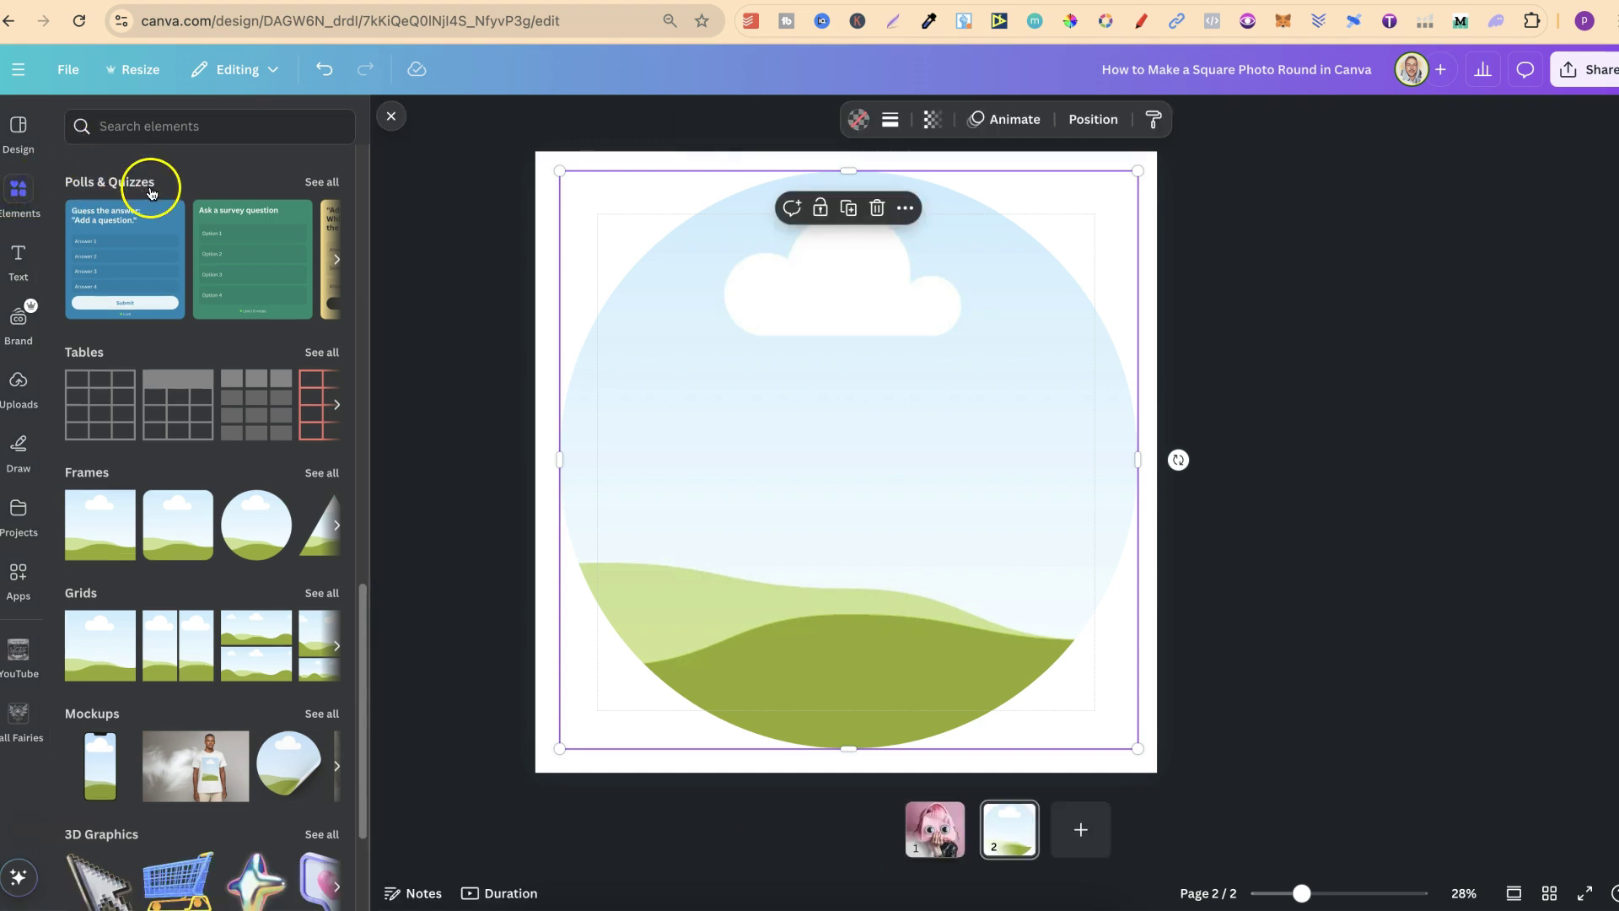
scroll(164, 209, up, 10)
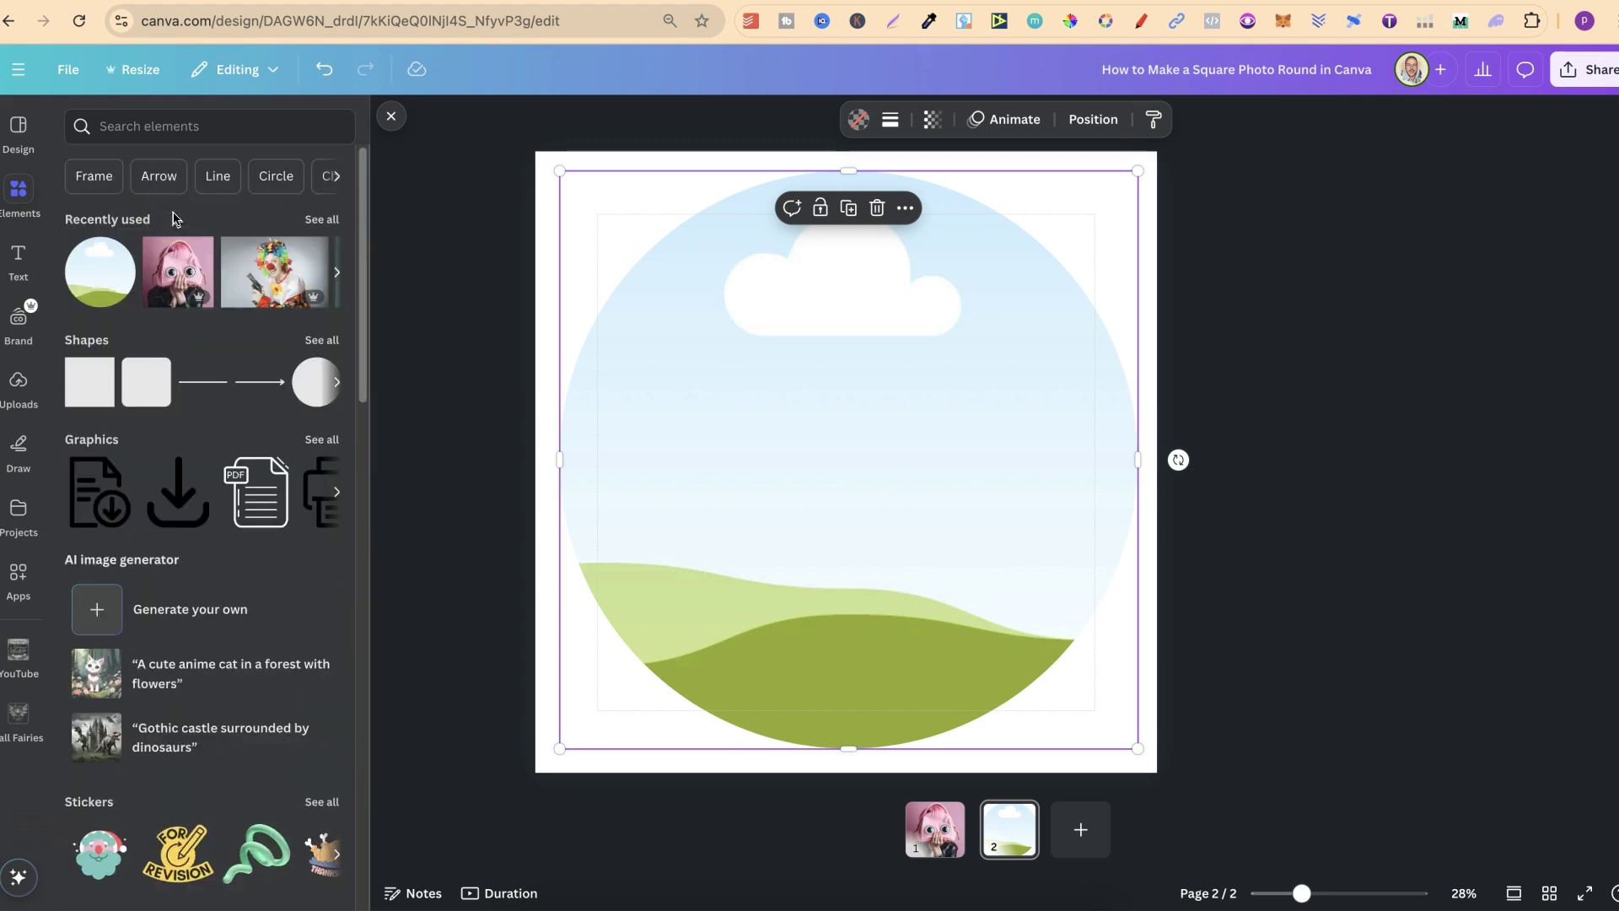
mouse_move(177, 270)
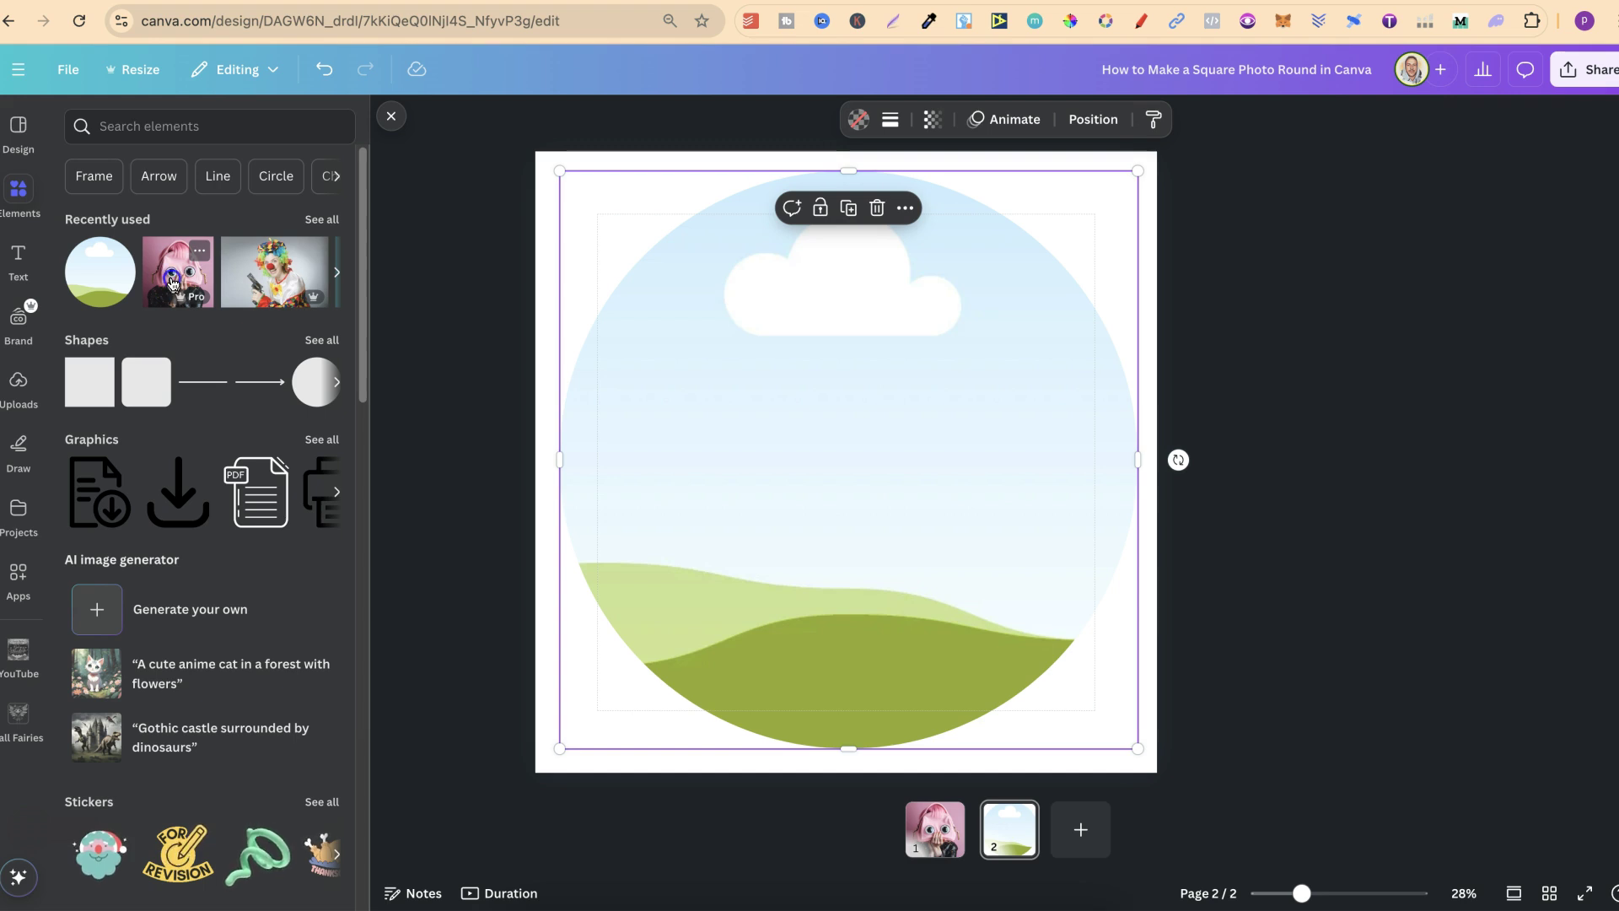
drag(173, 281, 798, 450)
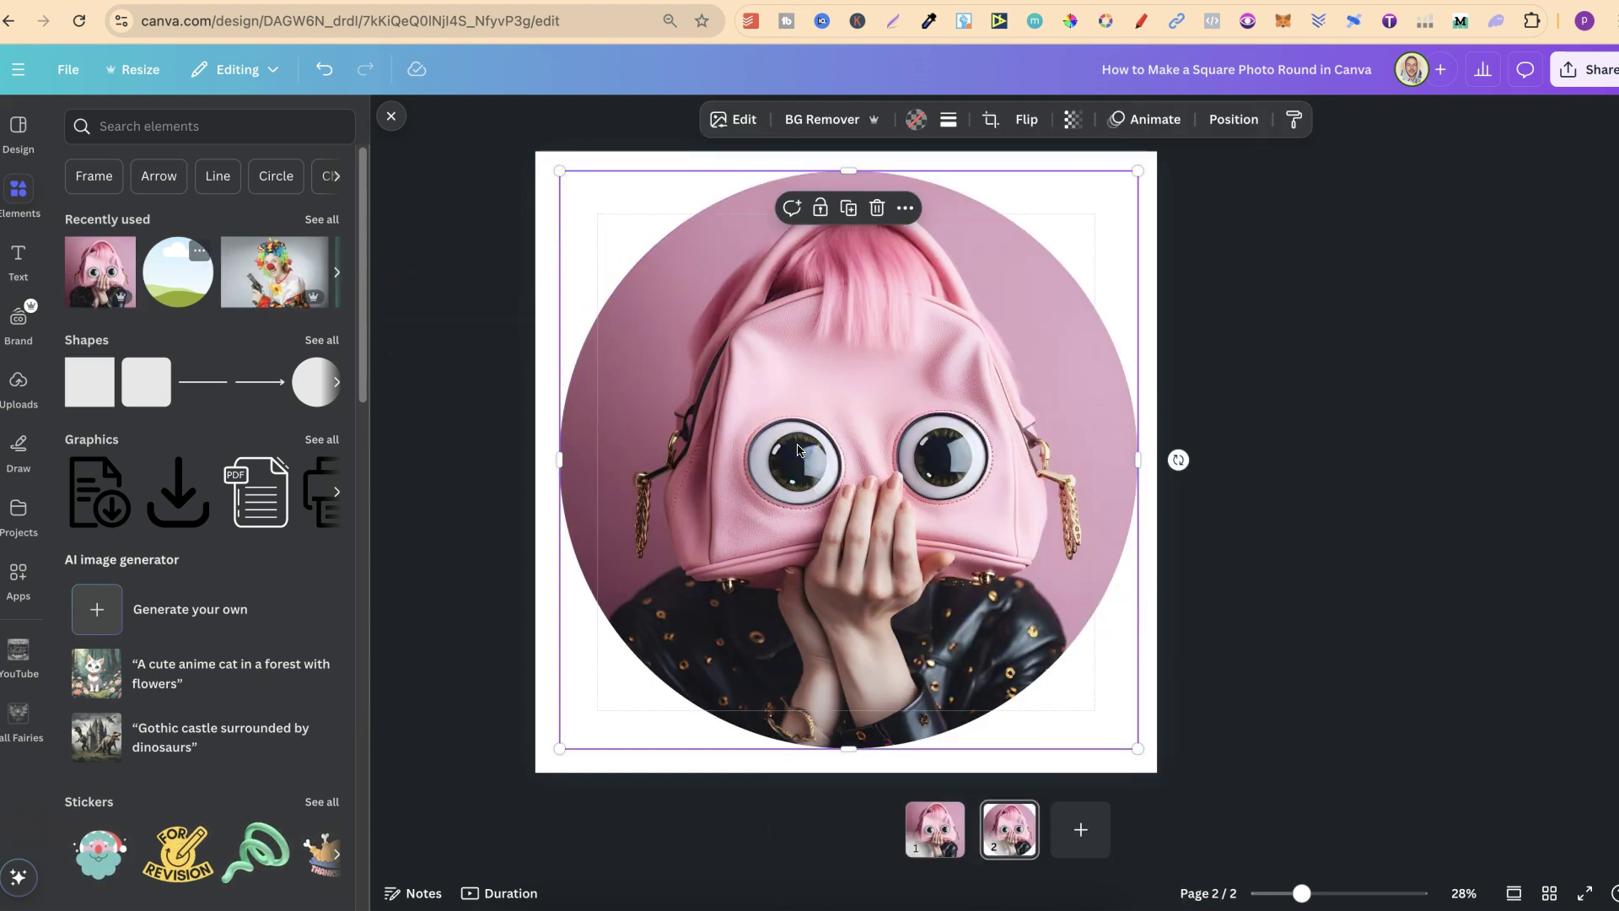
click(887, 426)
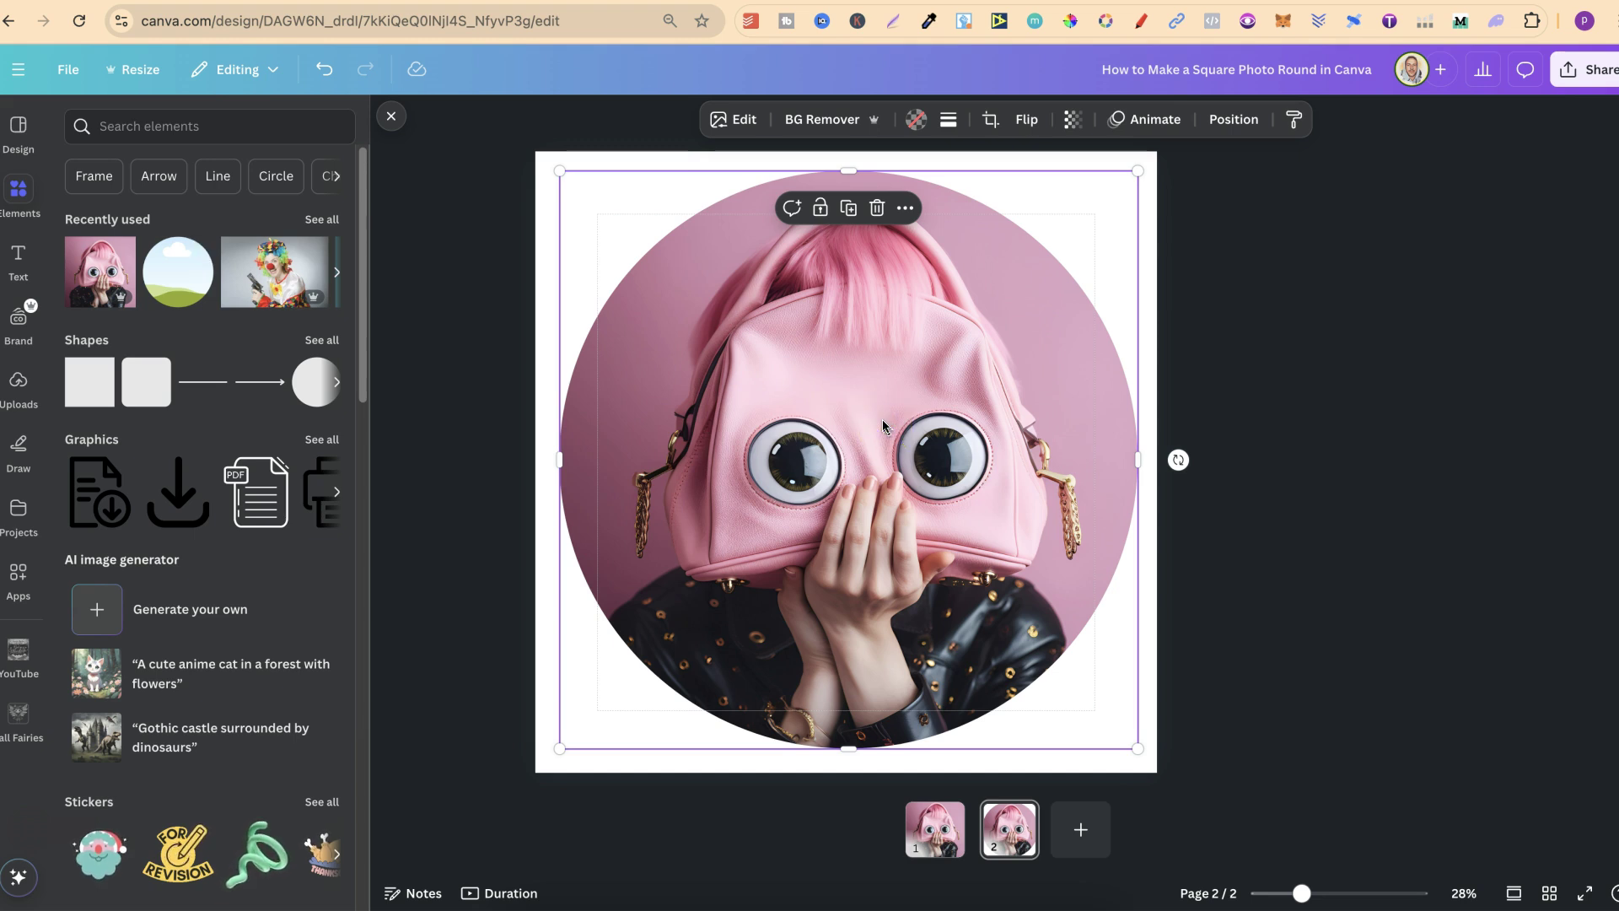
key(ctrl+z)
click(644, 409)
click(869, 654)
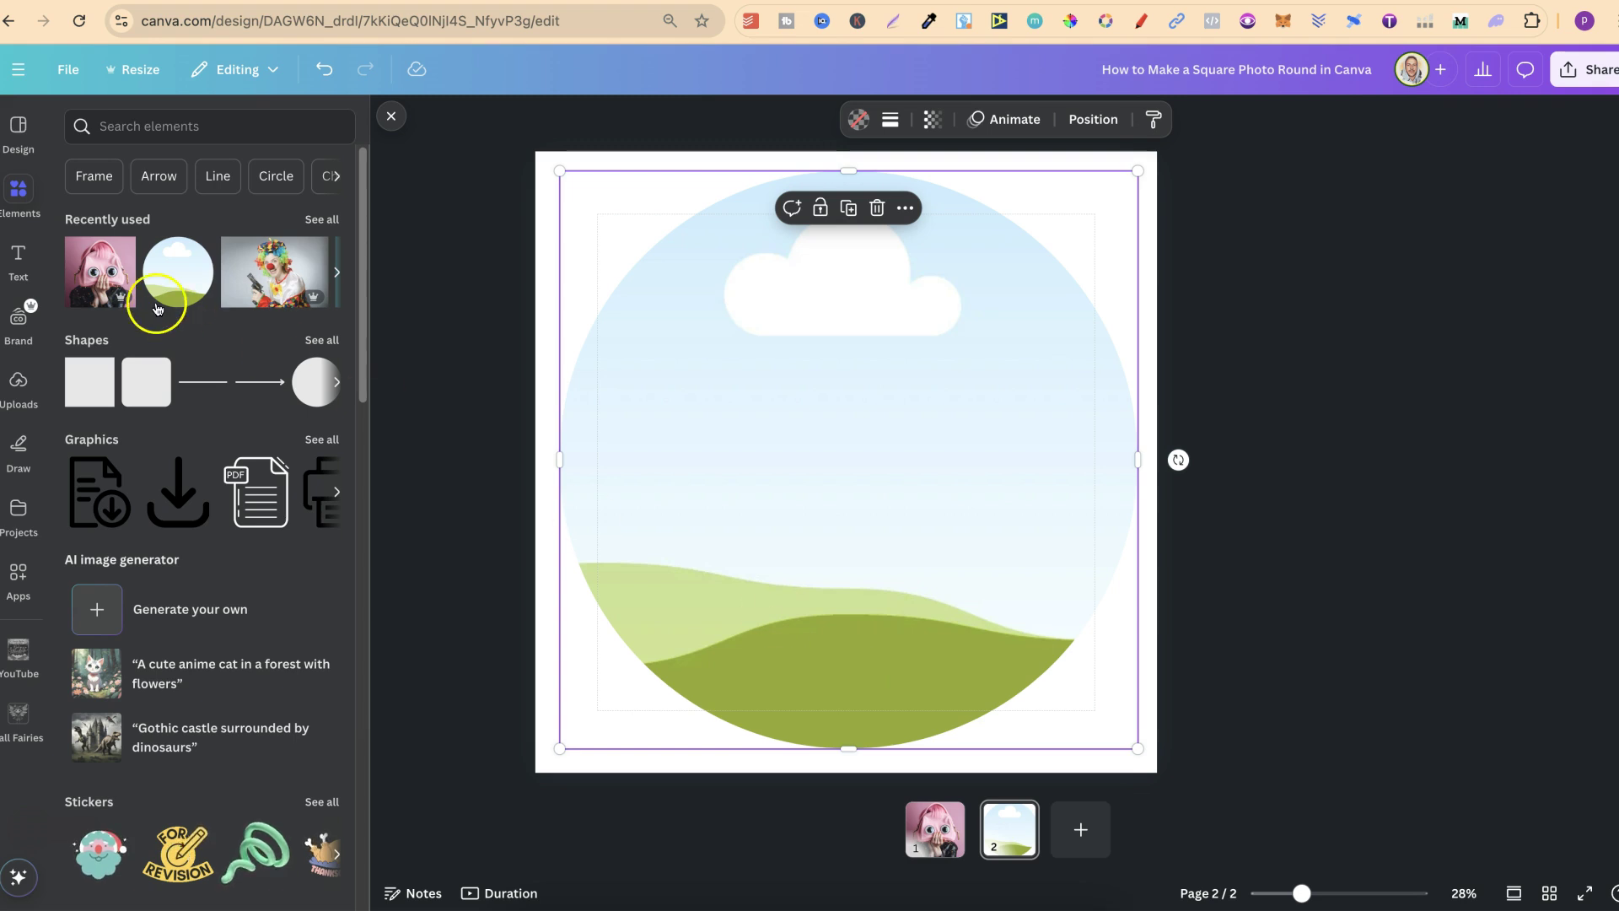
Step: Drop the recent pink photo into the circle frame, reposition it, and apply the crop
mouse_move(101, 271)
click(110, 283)
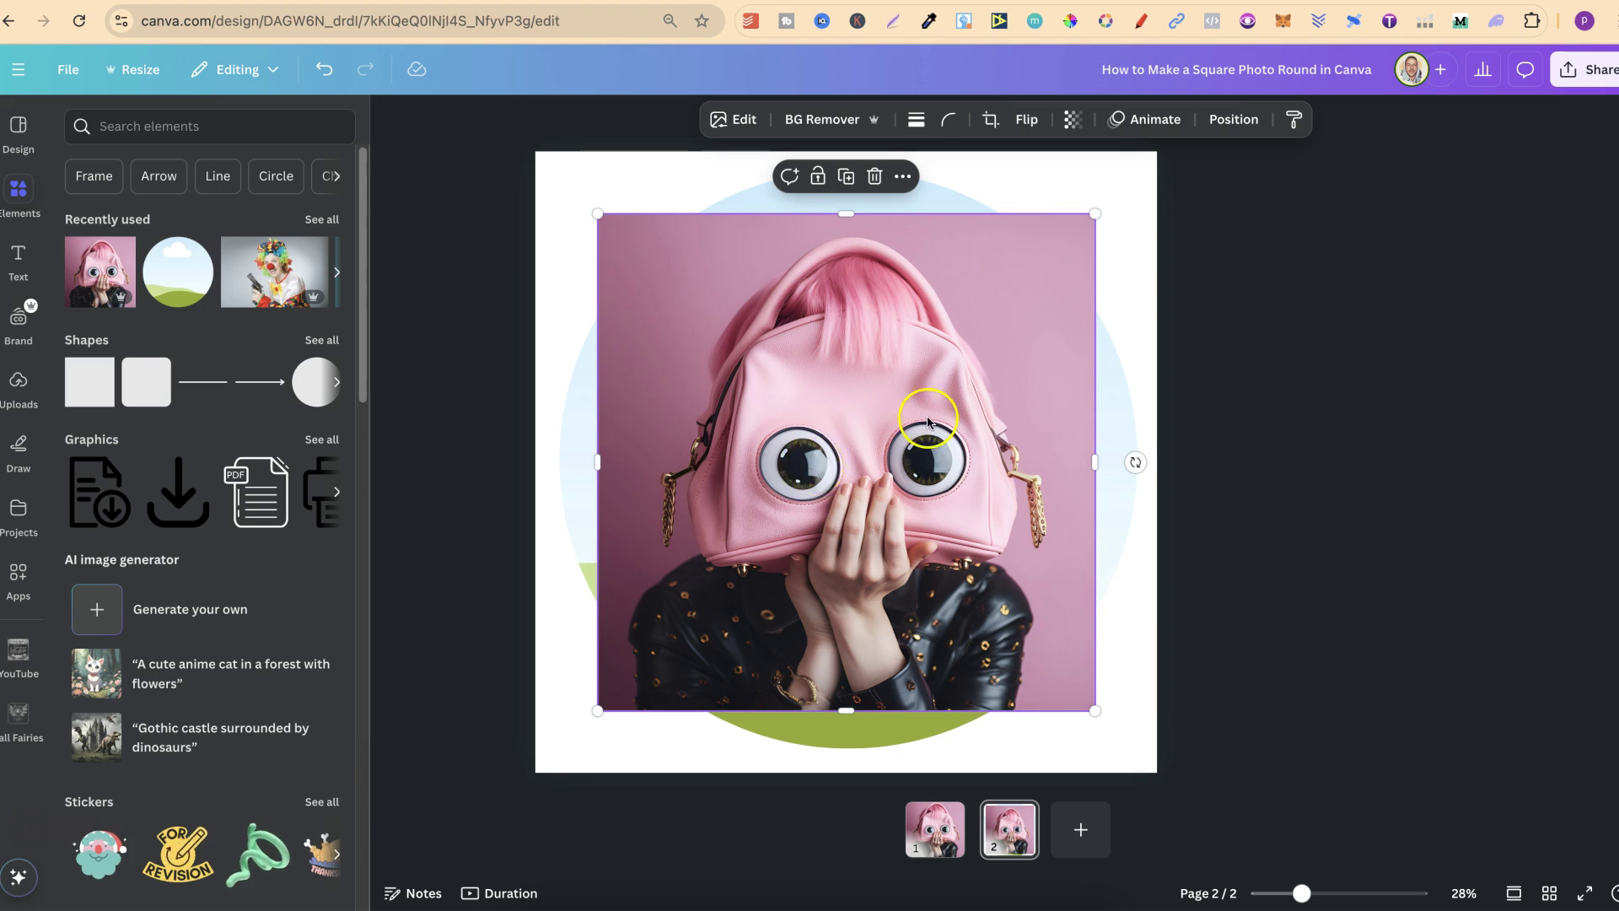
drag(928, 418, 862, 479)
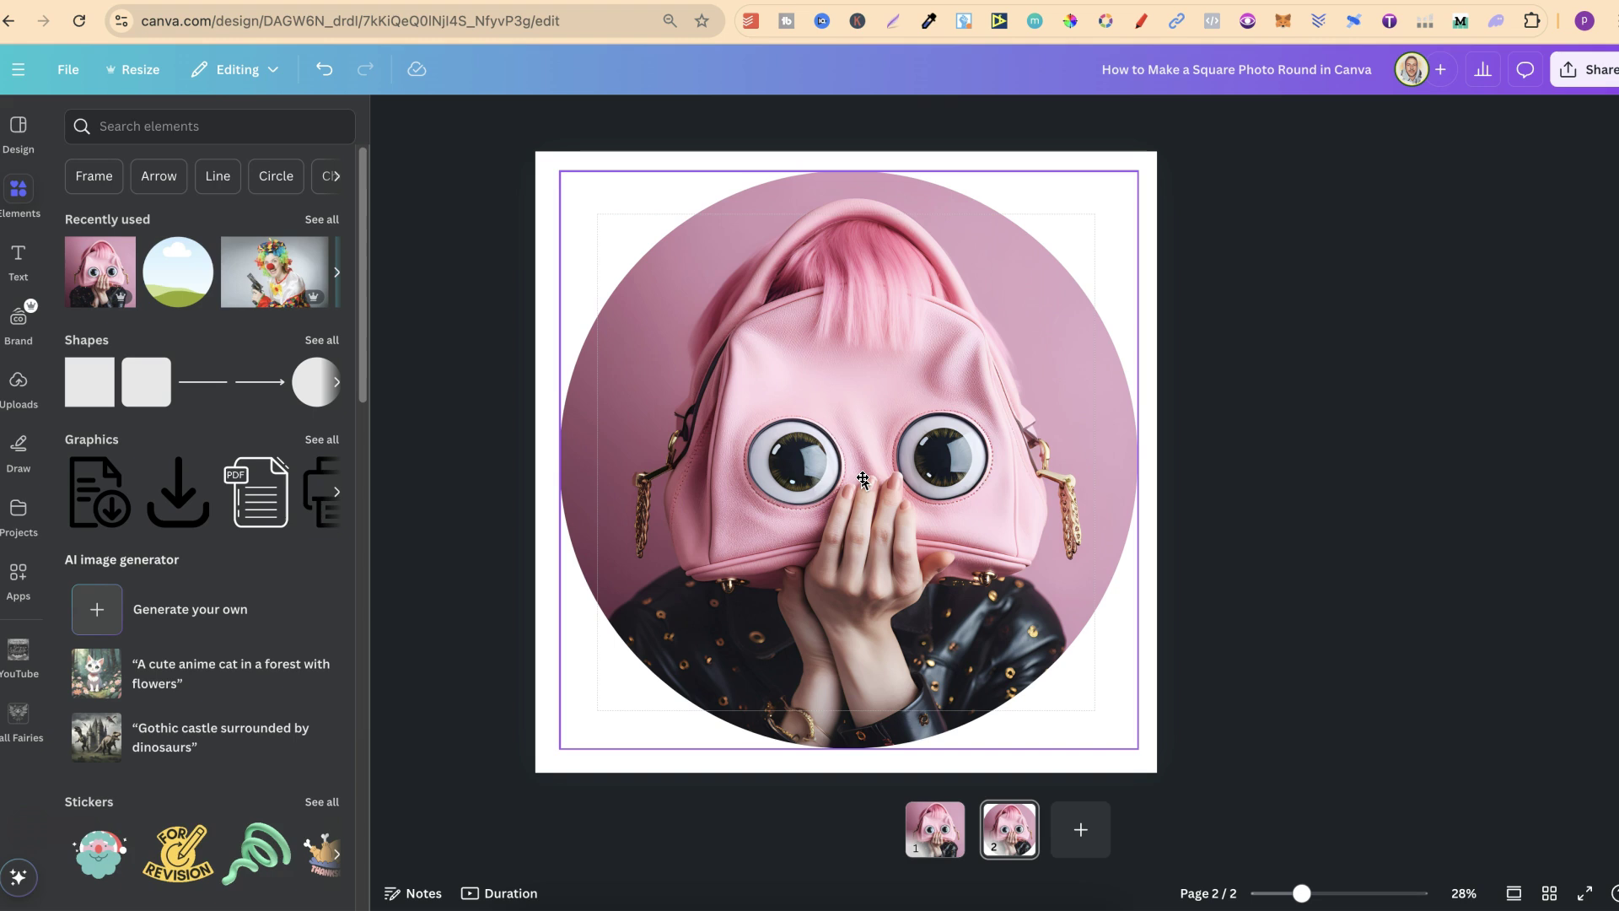
double_click(862, 476)
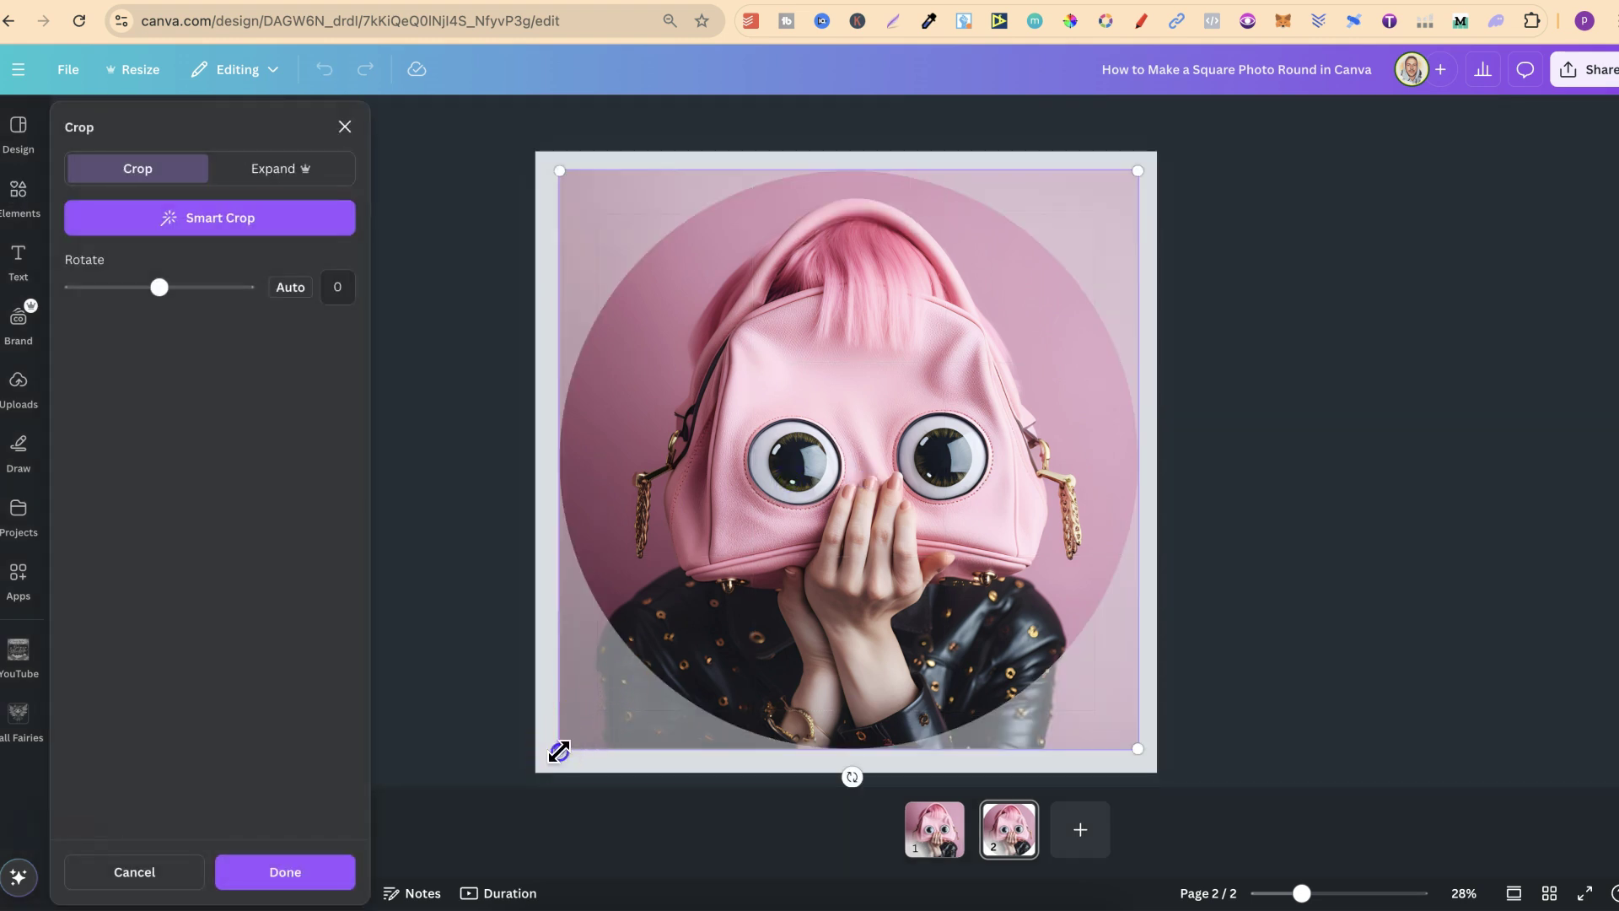
drag(560, 748, 760, 561)
click(301, 872)
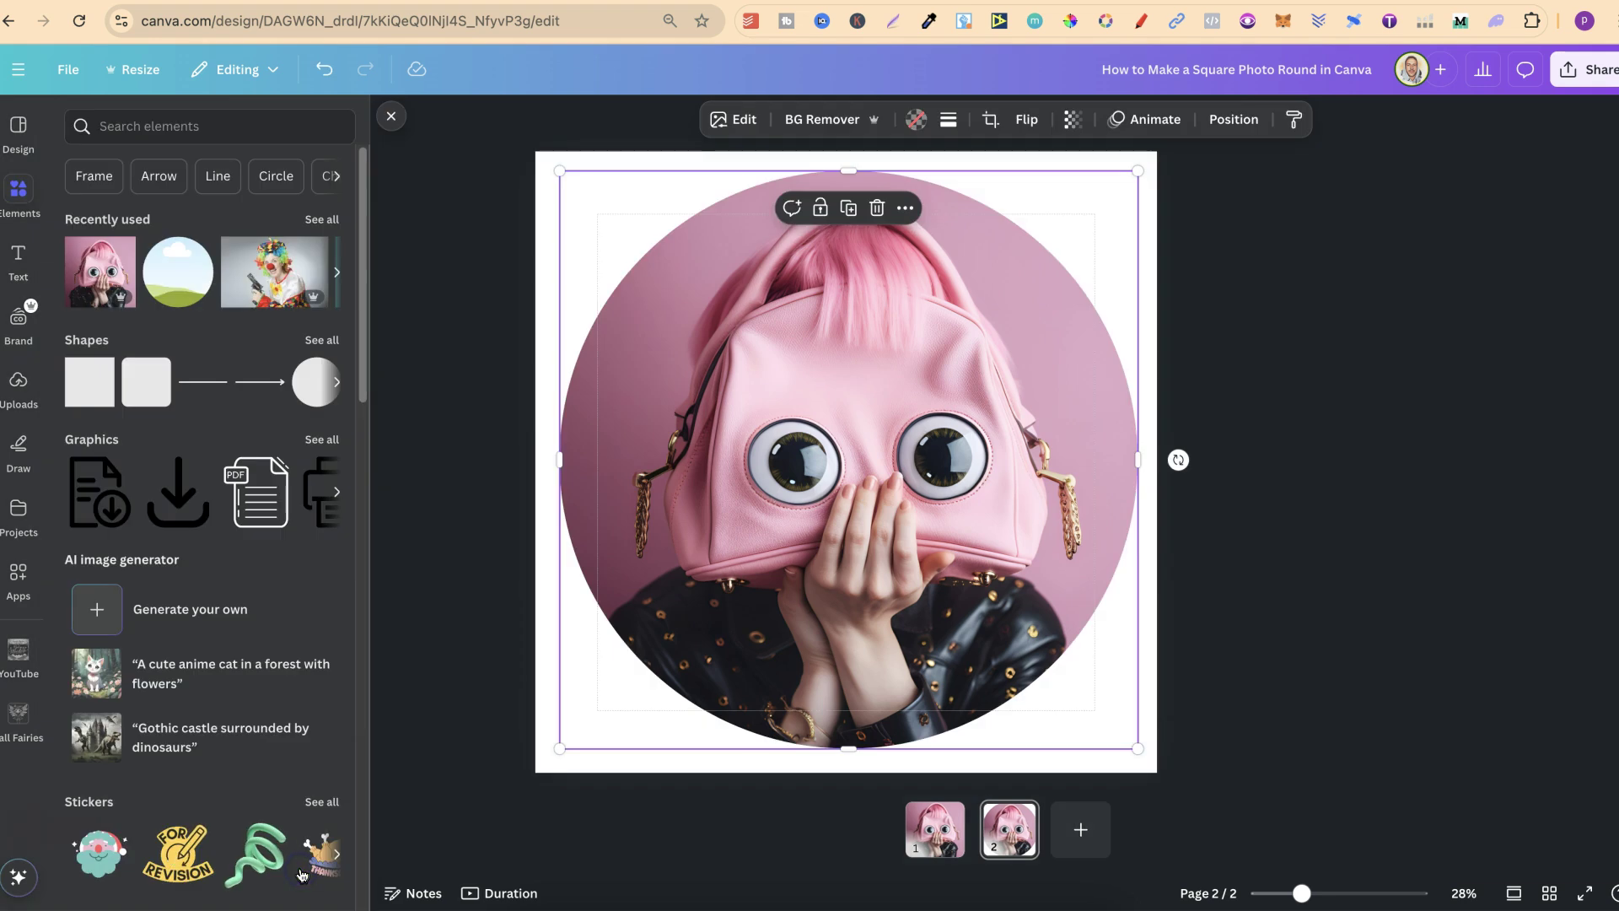
Step: Give the circle a solid dark blue border of weight 11, then deselect it
click(948, 122)
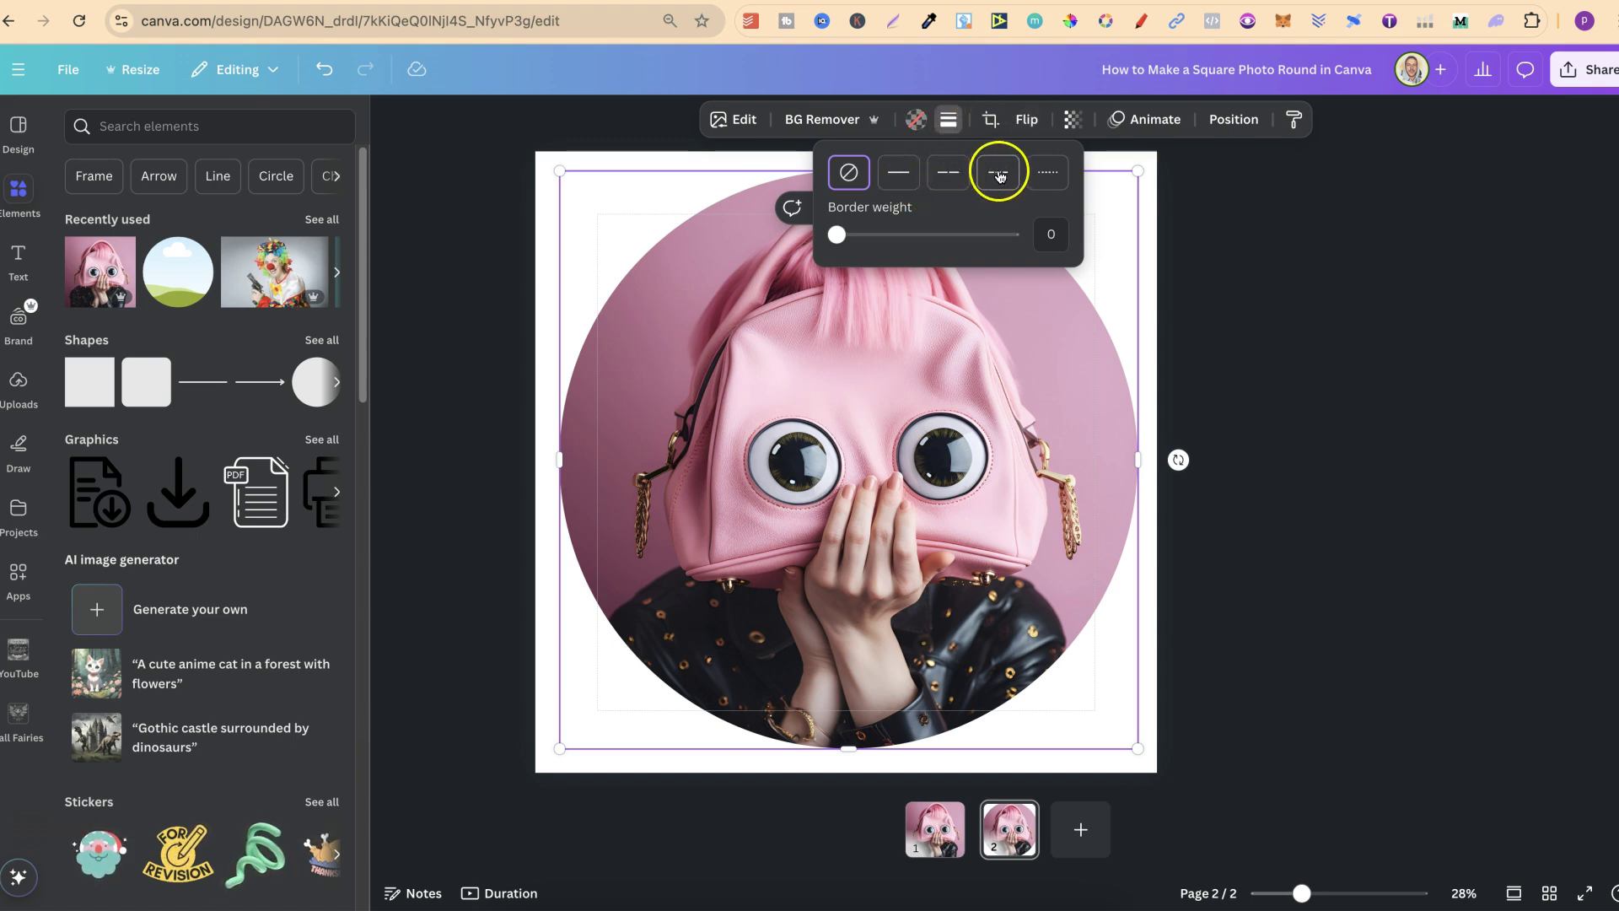
click(896, 185)
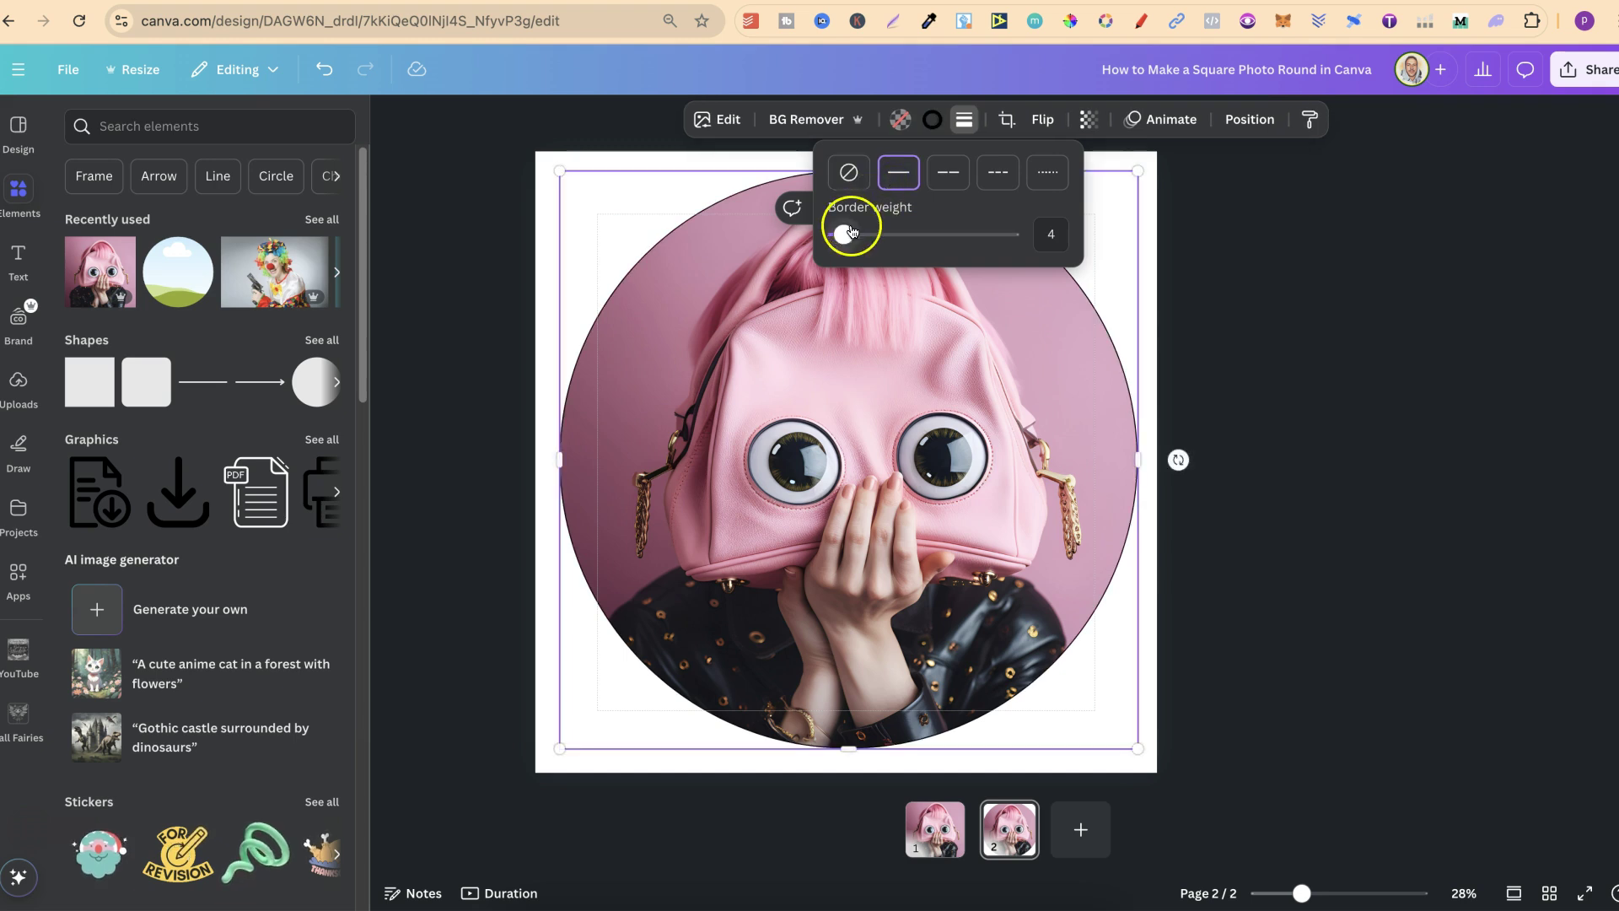
drag(844, 234, 878, 236)
click(933, 120)
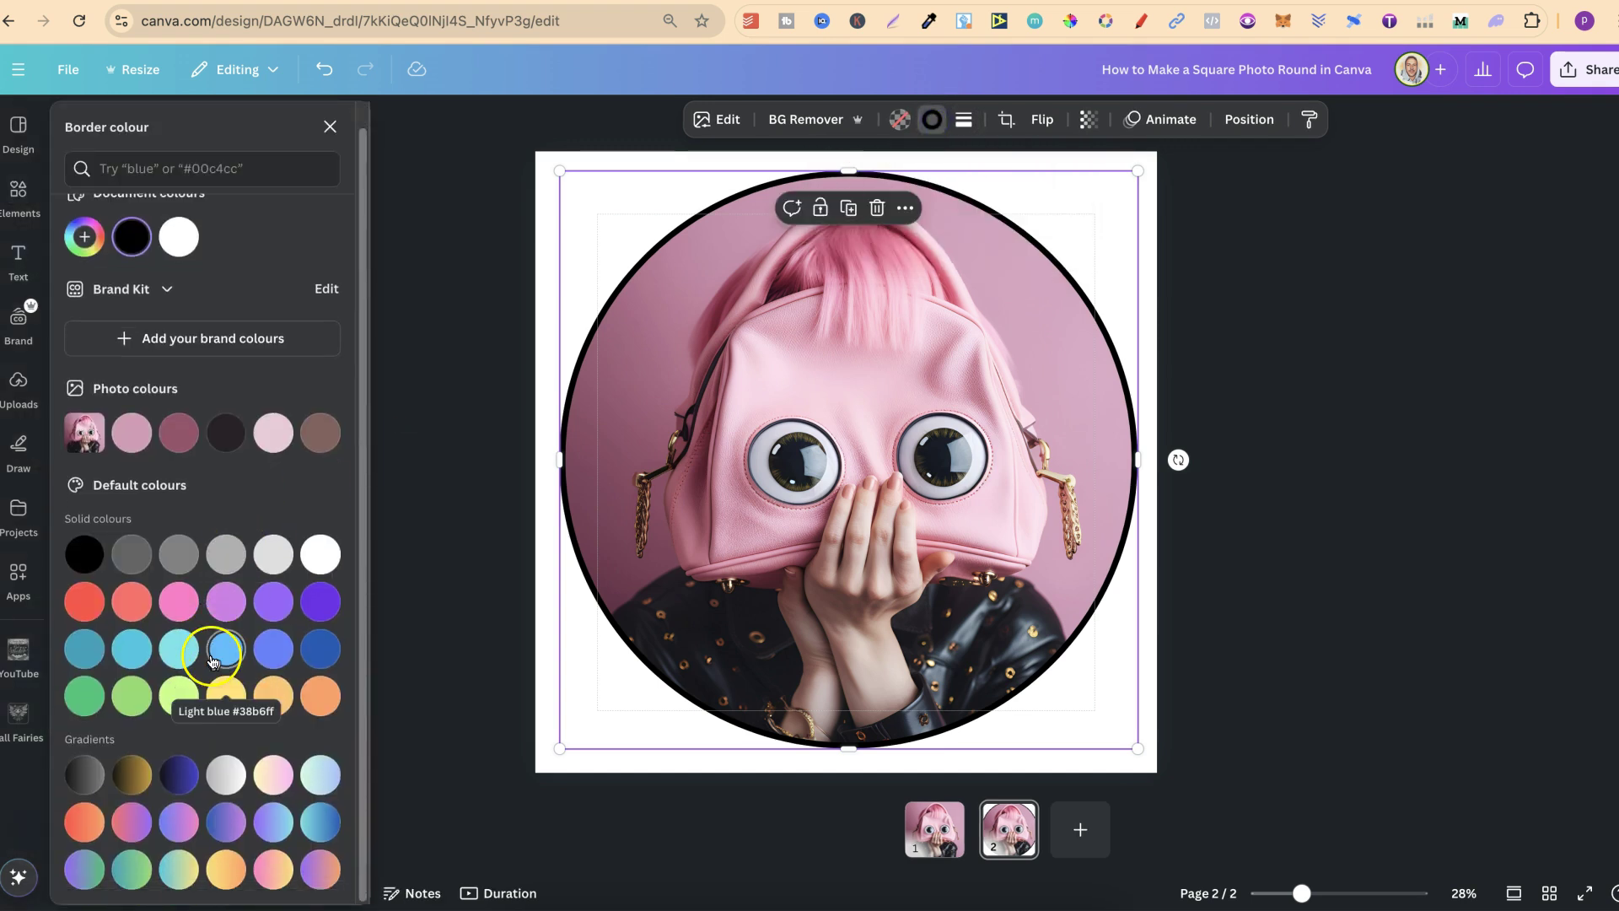
click(320, 649)
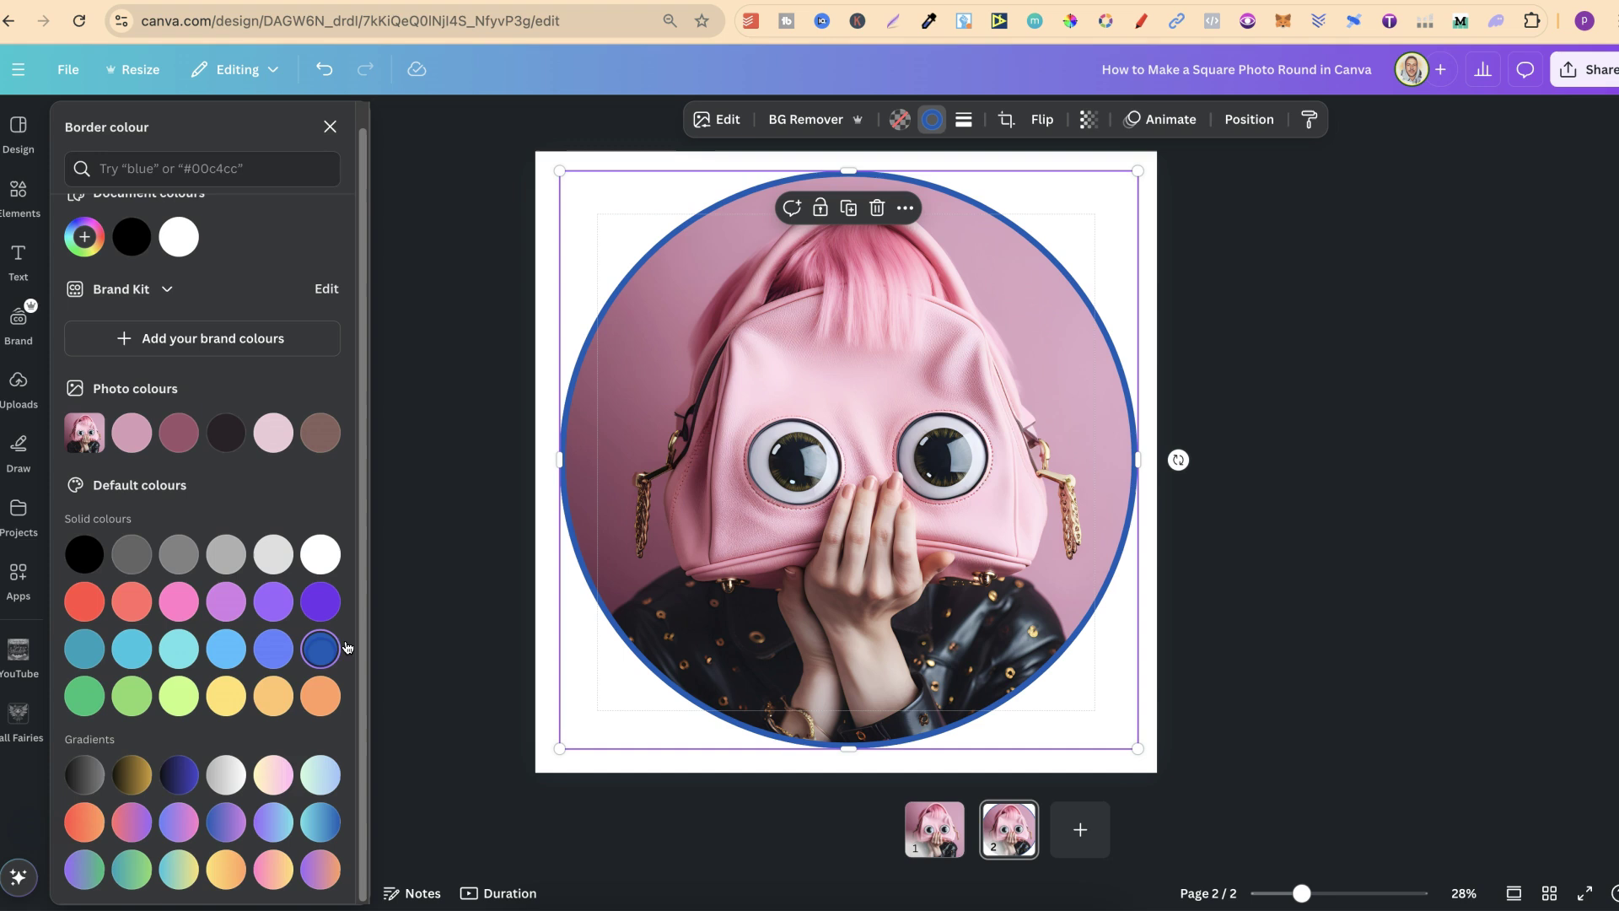
click(1262, 427)
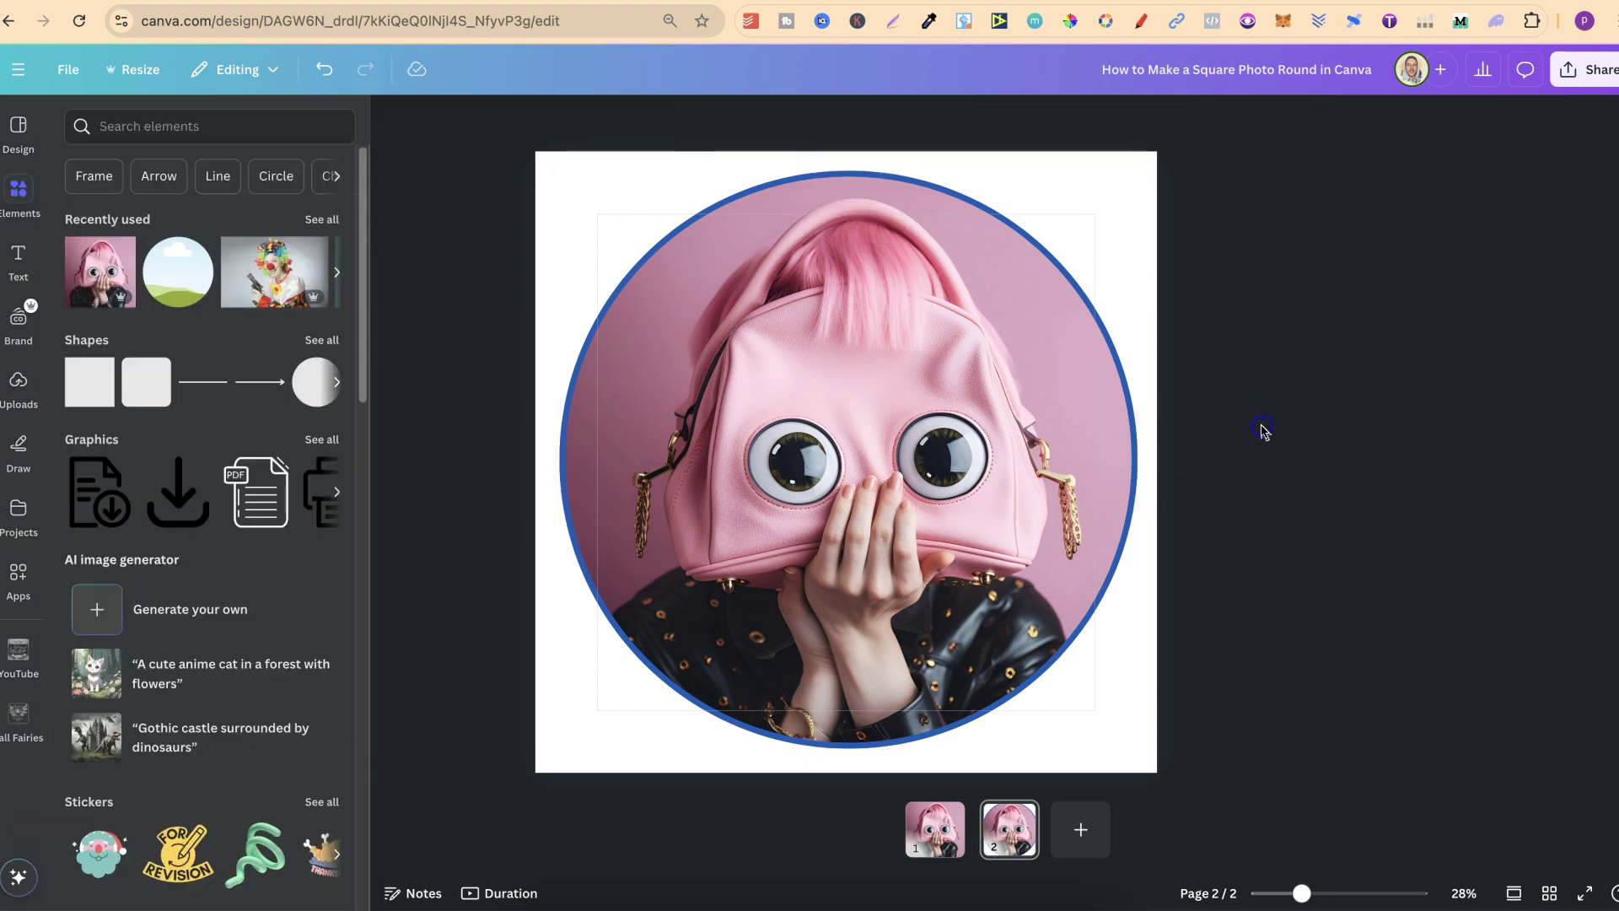
Step: Close the Elements panel and bring up the Share menu
click(387, 121)
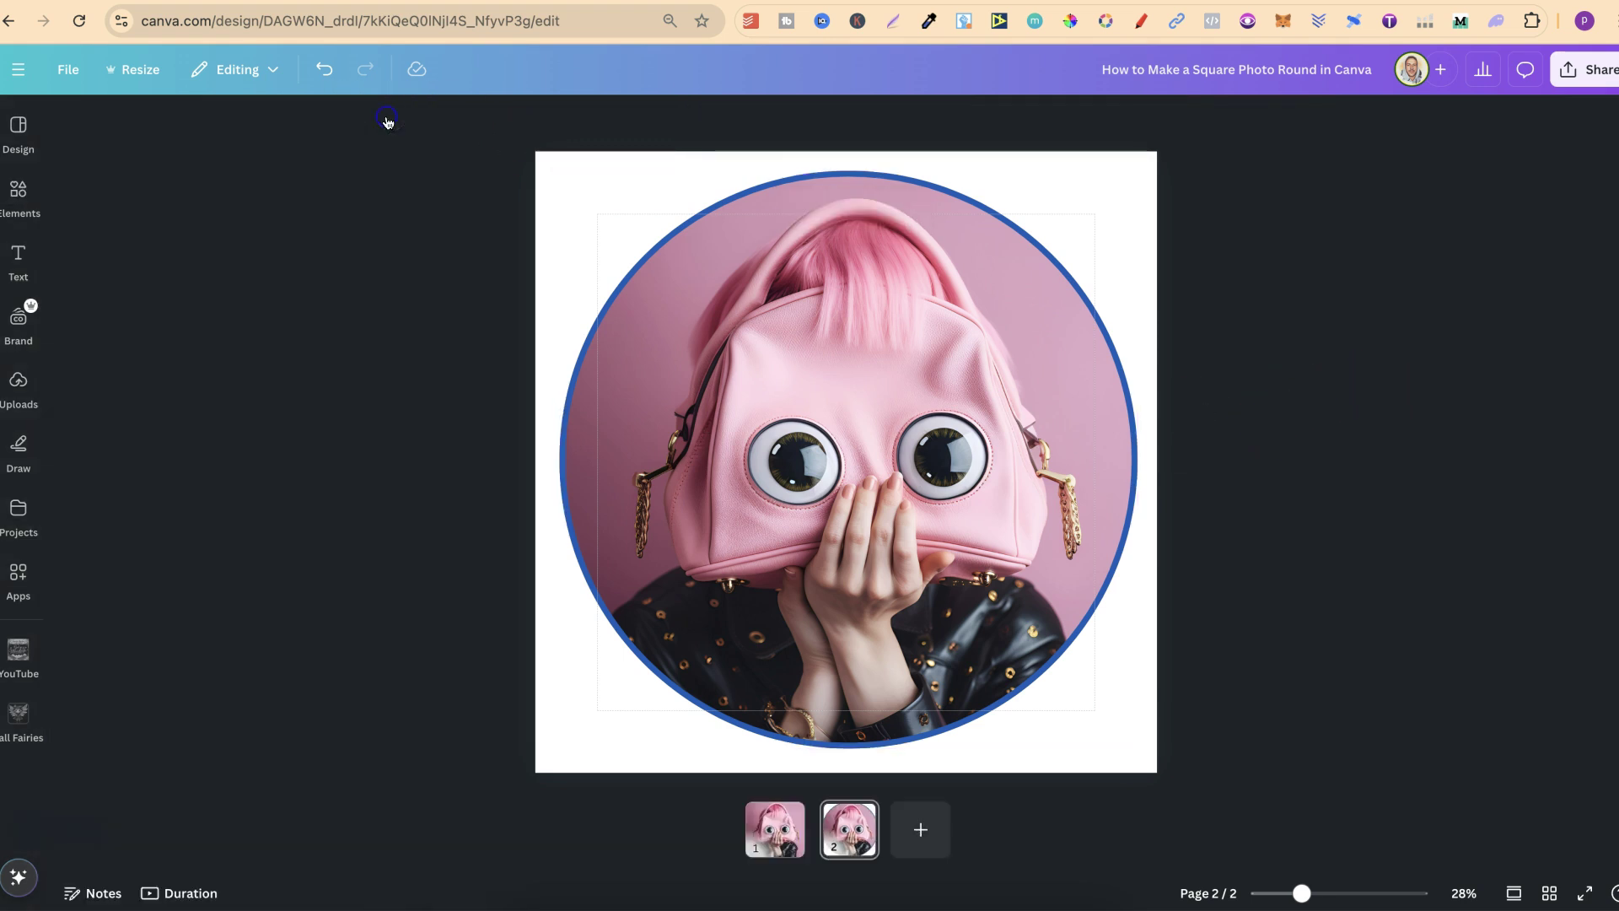
click(1503, 470)
click(1587, 68)
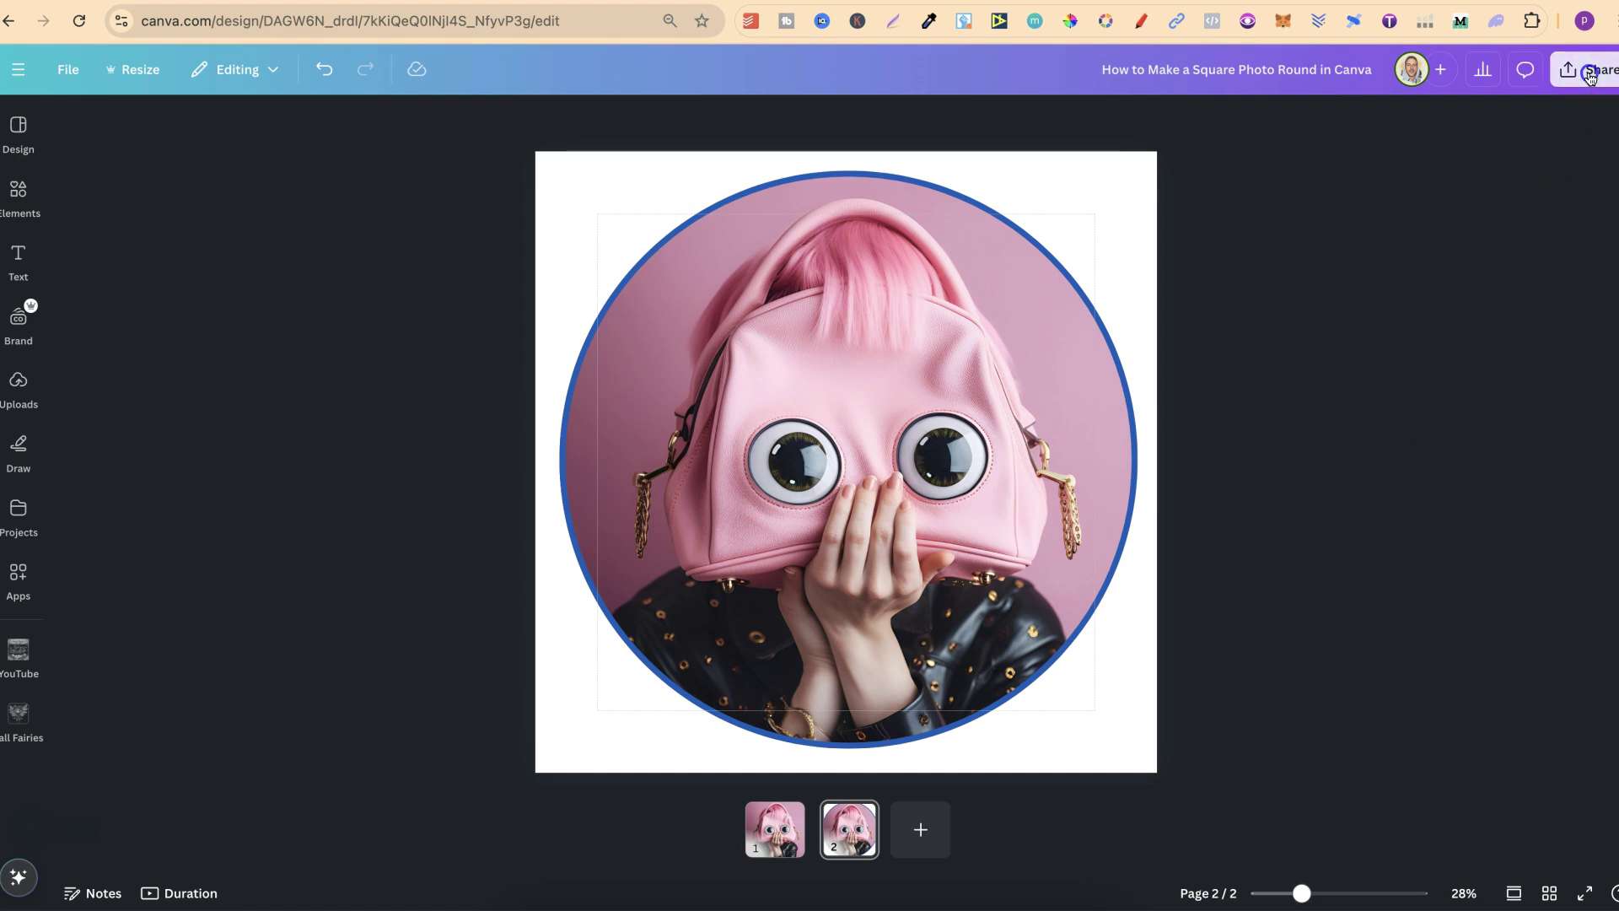
Step: Download only page 2 as a PNG with Transparent background ticked
click(1322, 423)
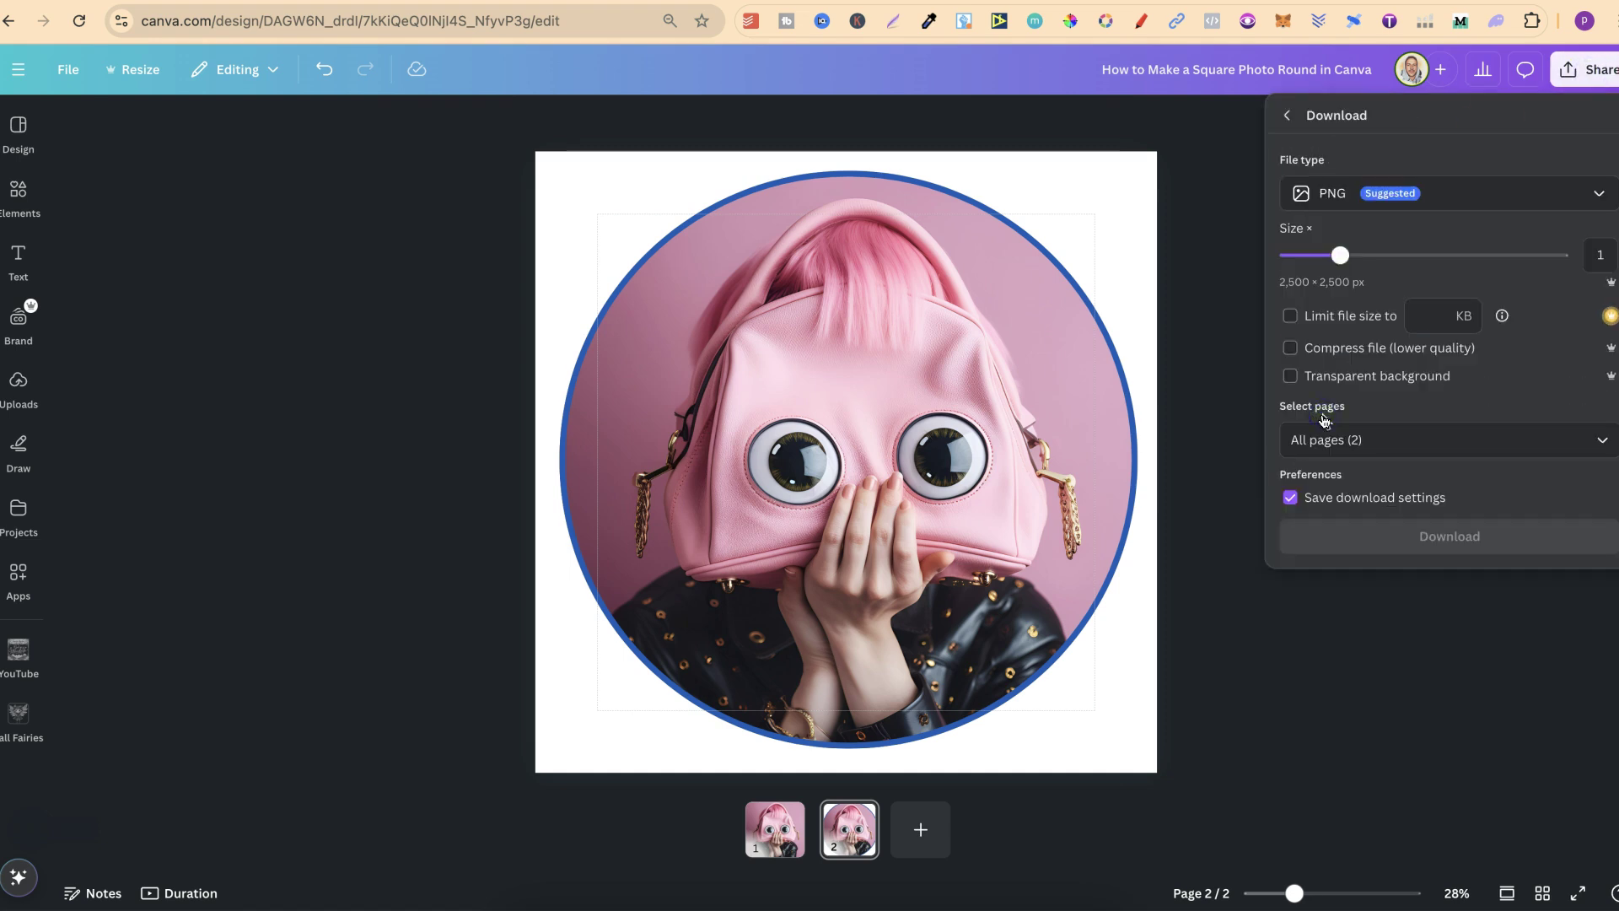
click(1292, 377)
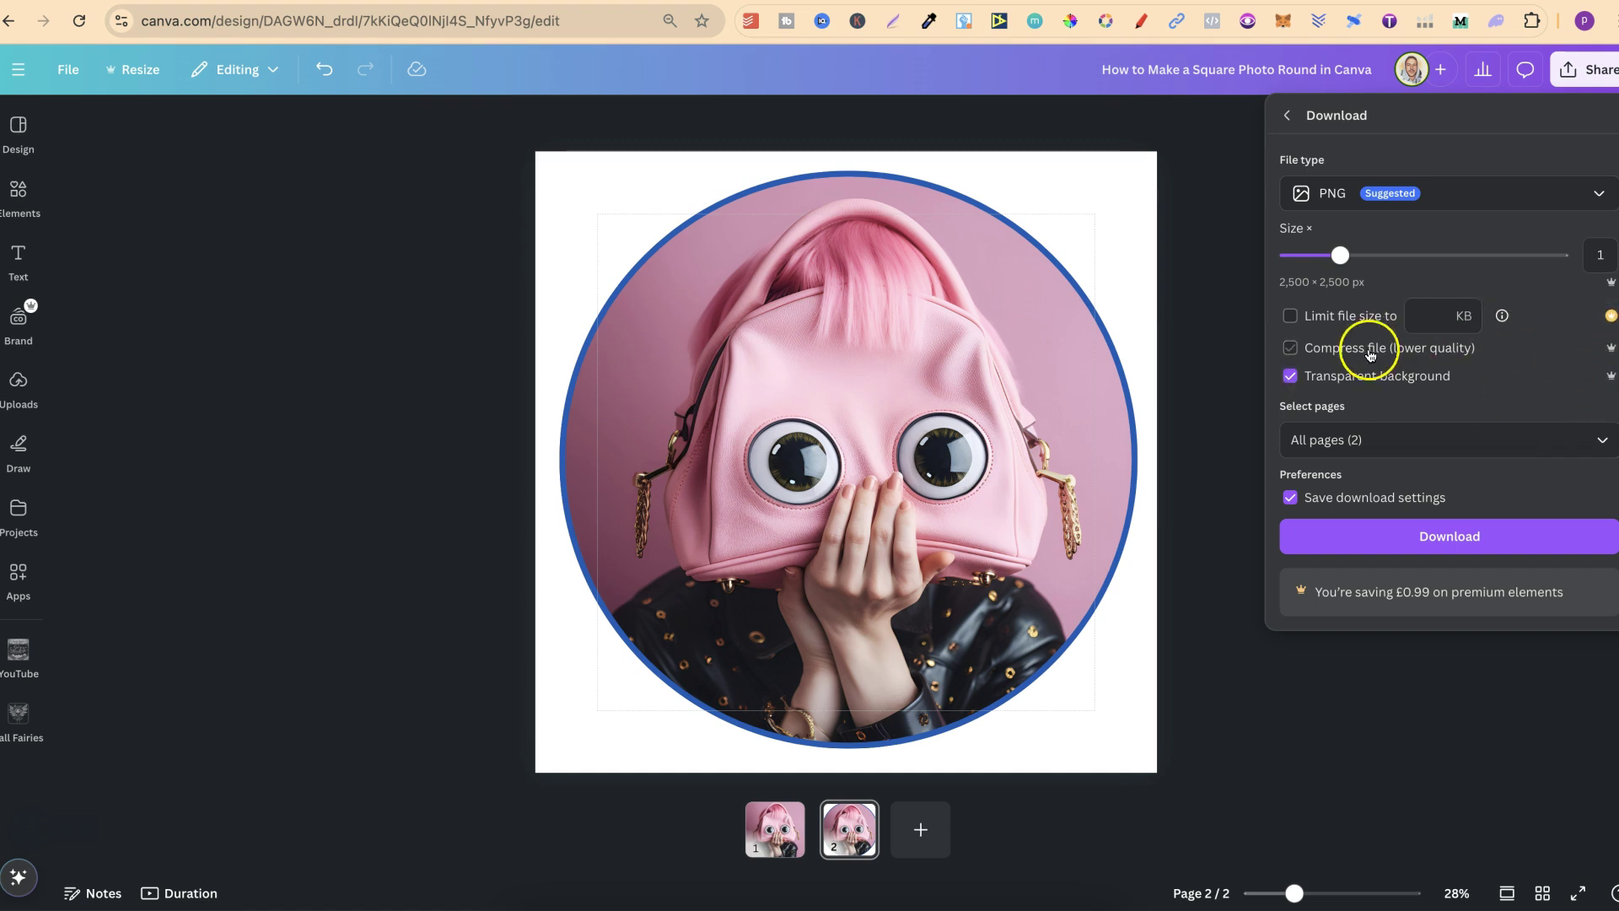
click(1602, 440)
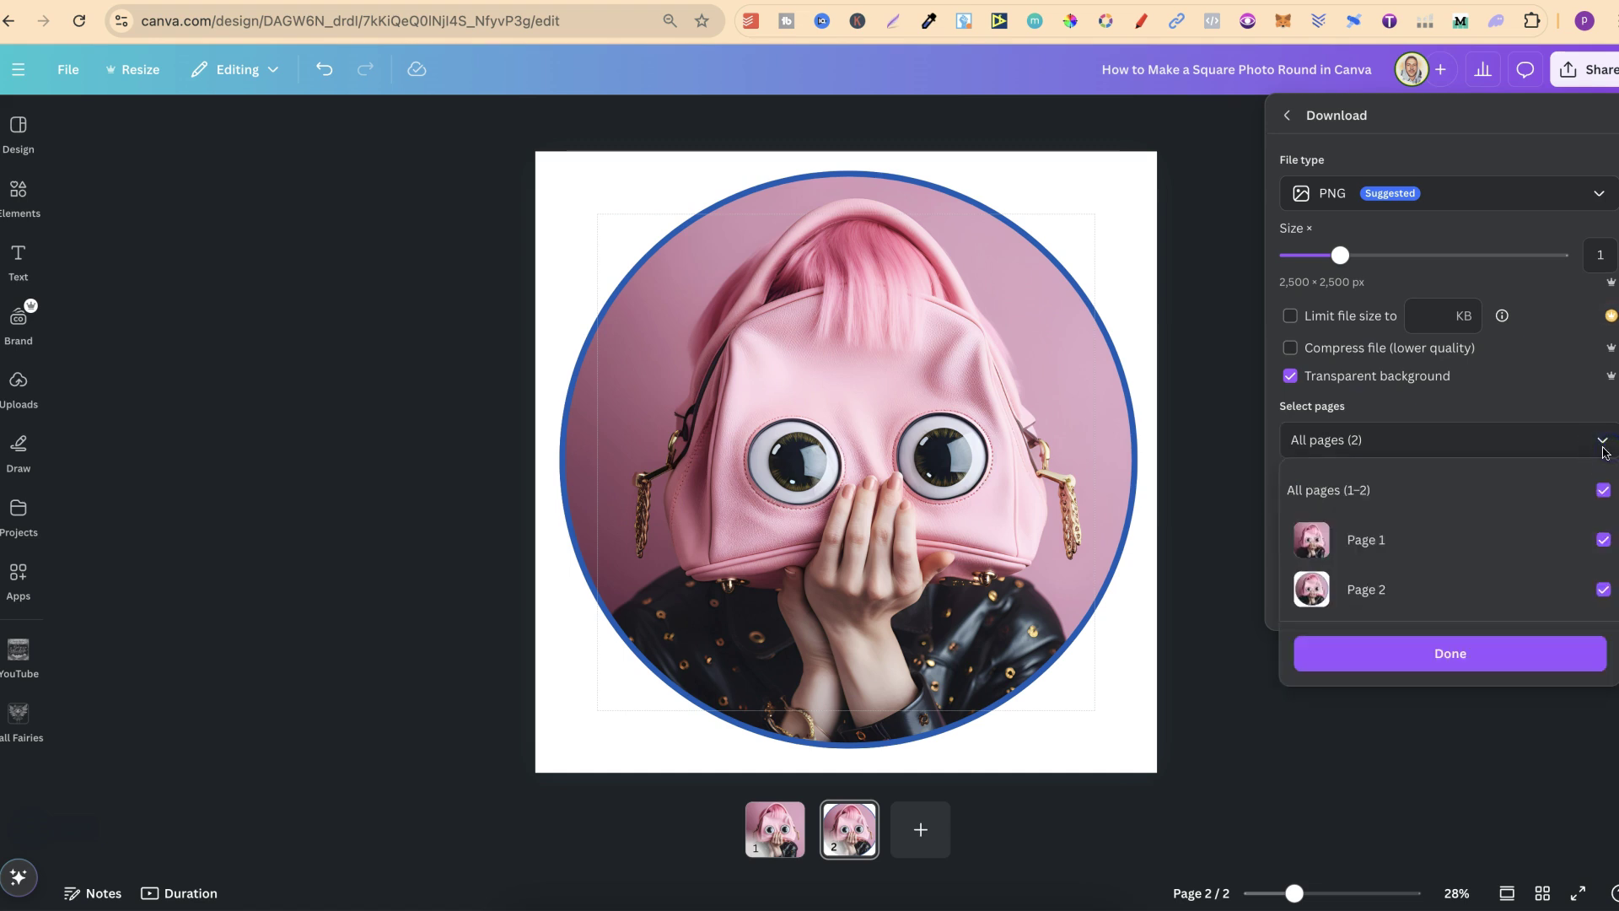
click(1603, 490)
click(1603, 591)
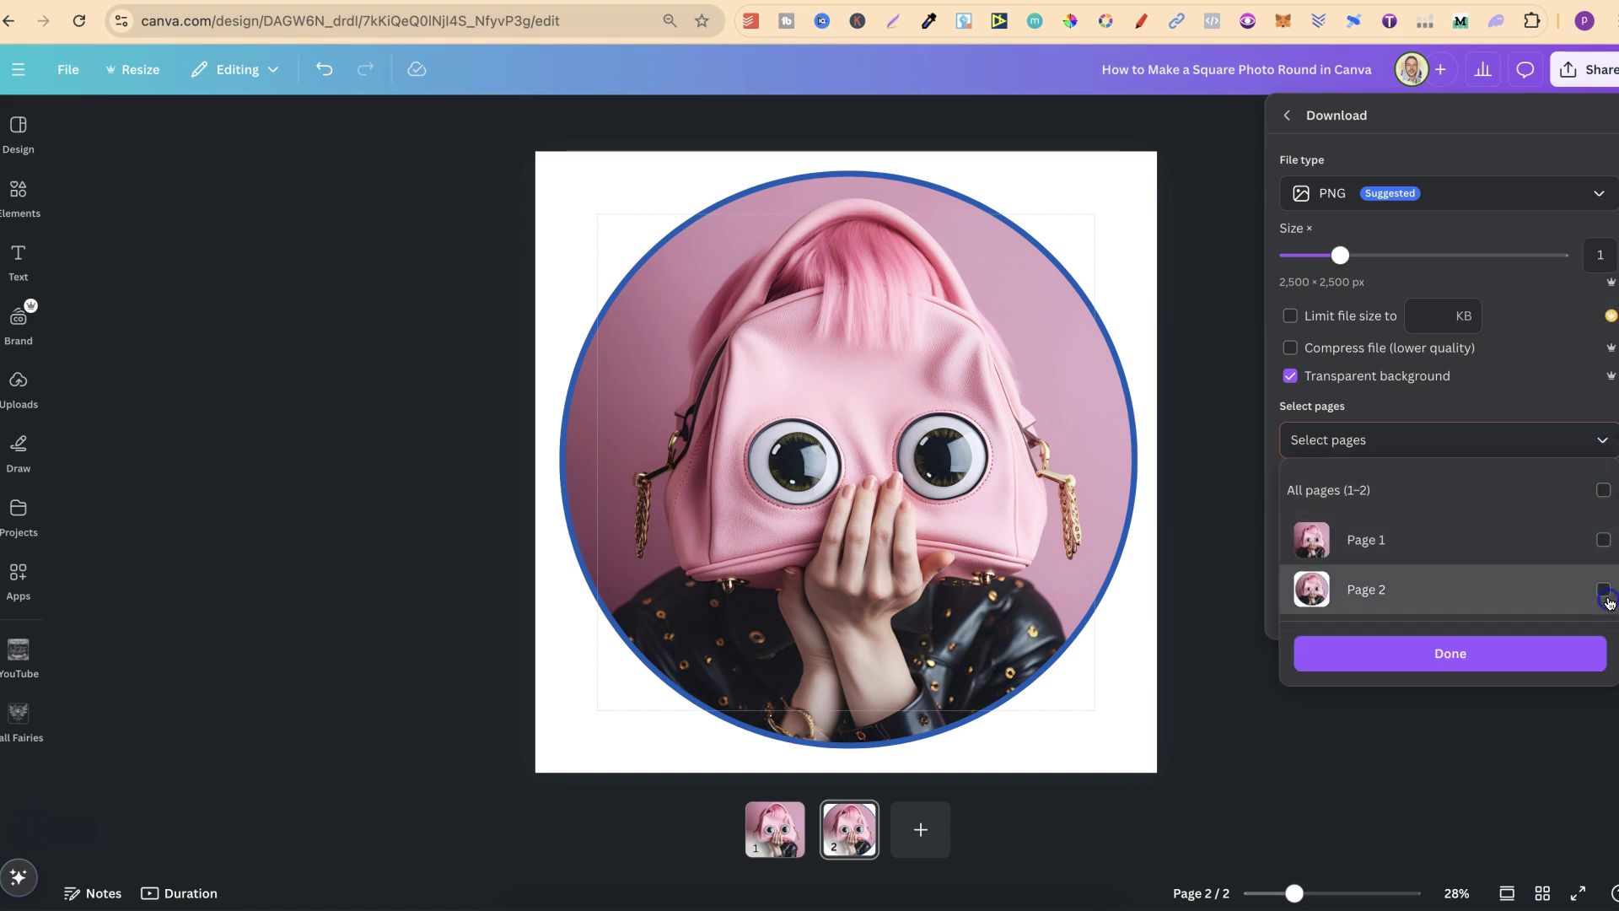
click(1510, 655)
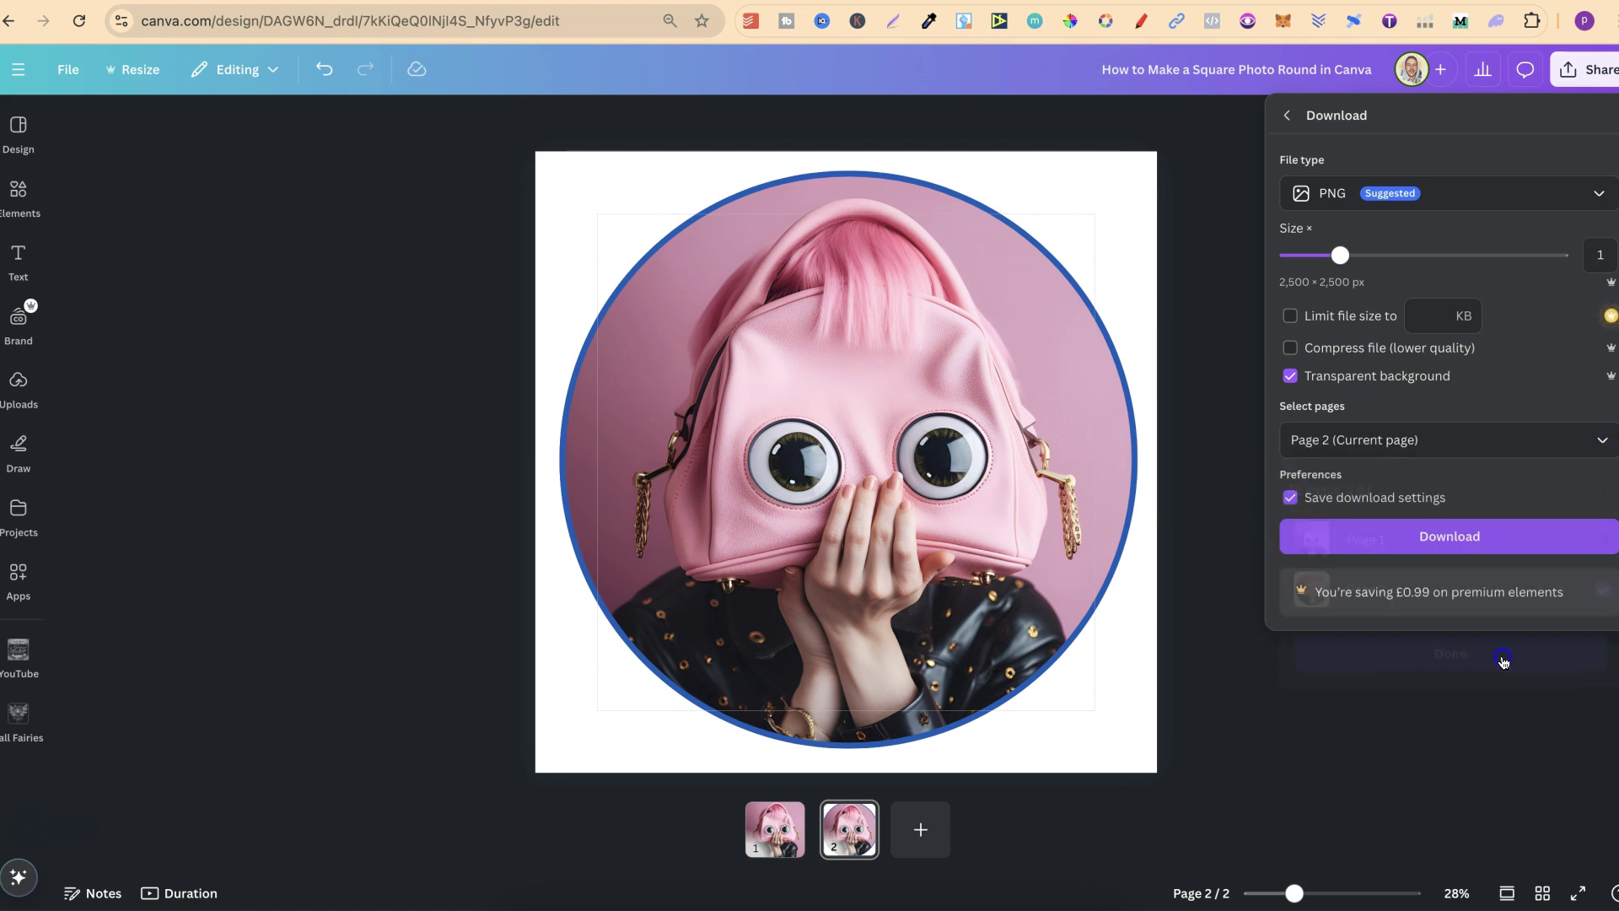
click(1448, 537)
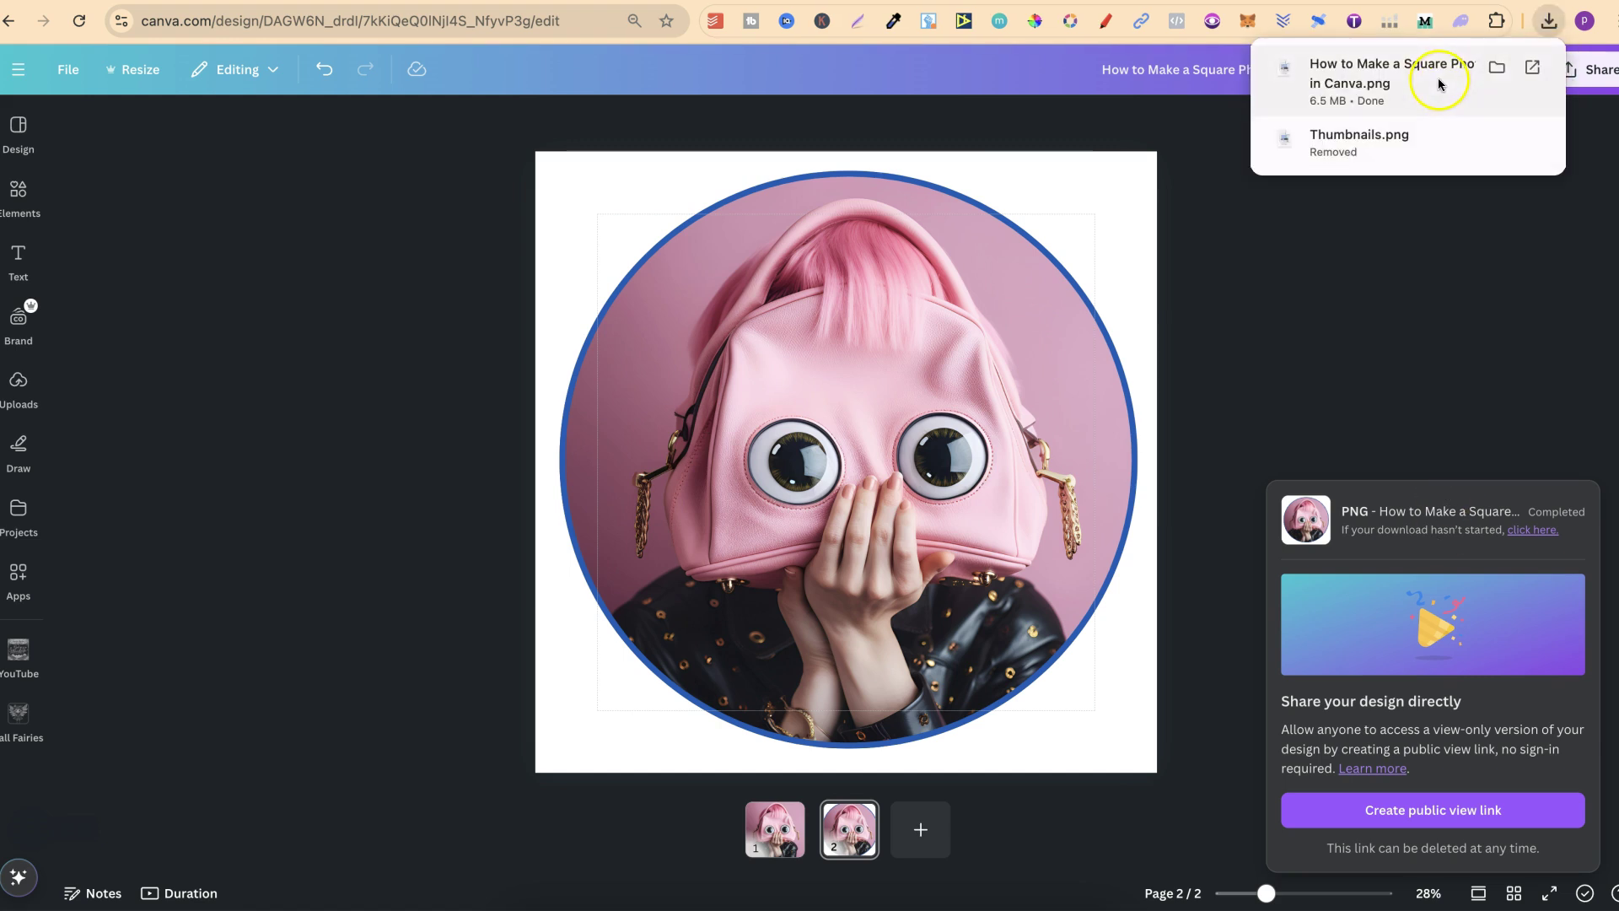
Step: Open the downloaded PNG in Preview, centre it, then close it and the download notice
click(1438, 78)
mouse_move(292, 85)
mouse_down()
mouse_move(783, 78)
mouse_move(778, 100)
mouse_up()
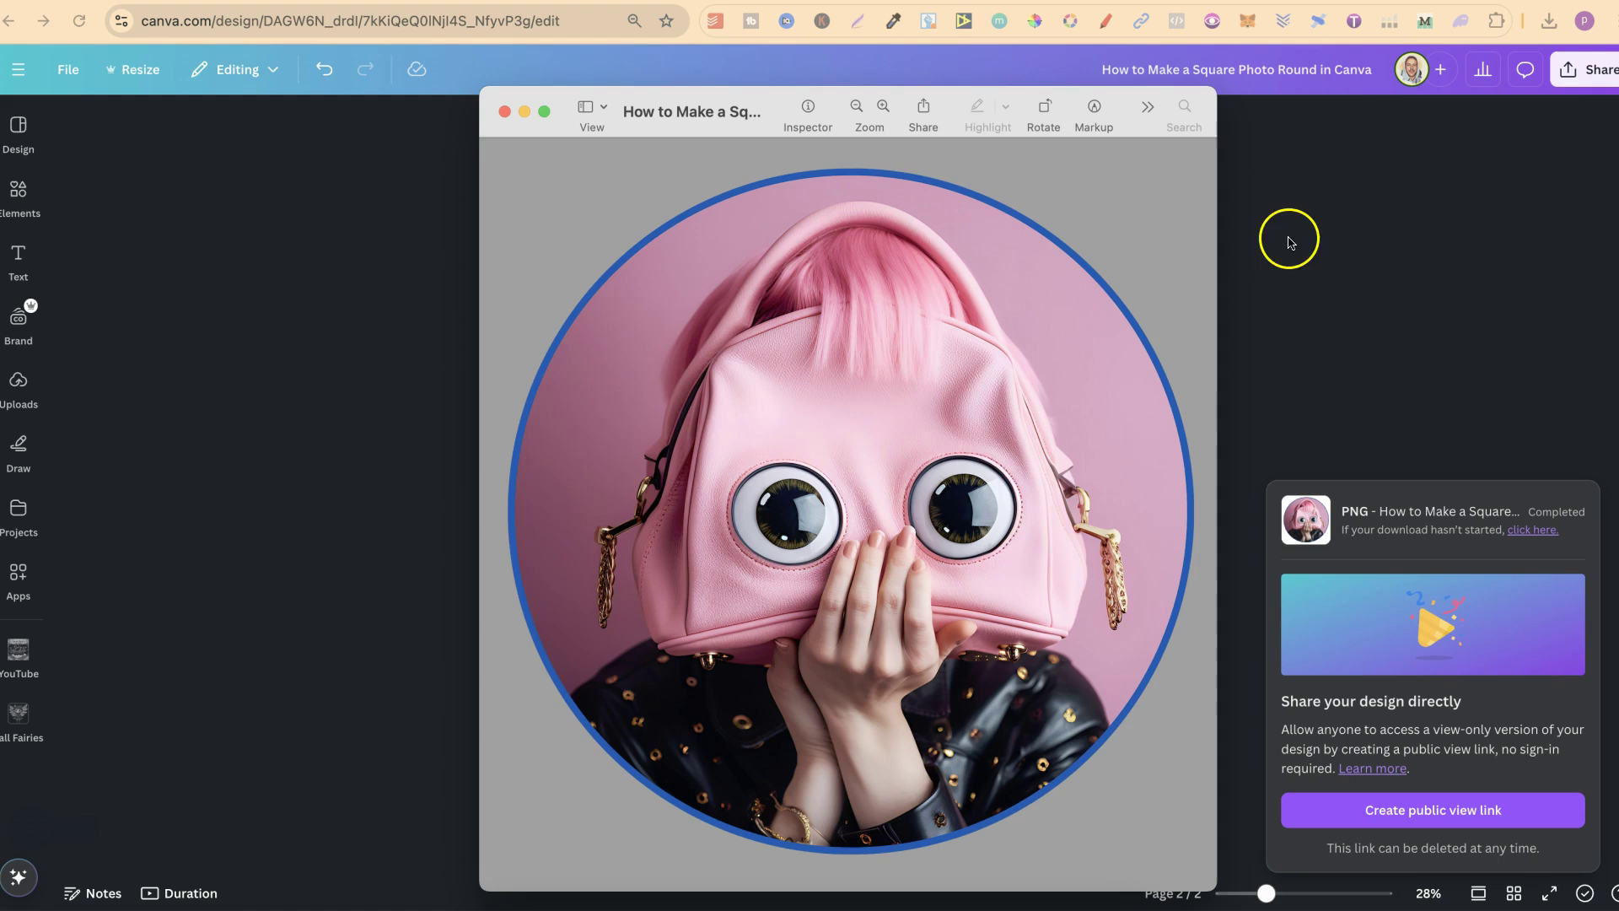
click(1543, 226)
click(1417, 277)
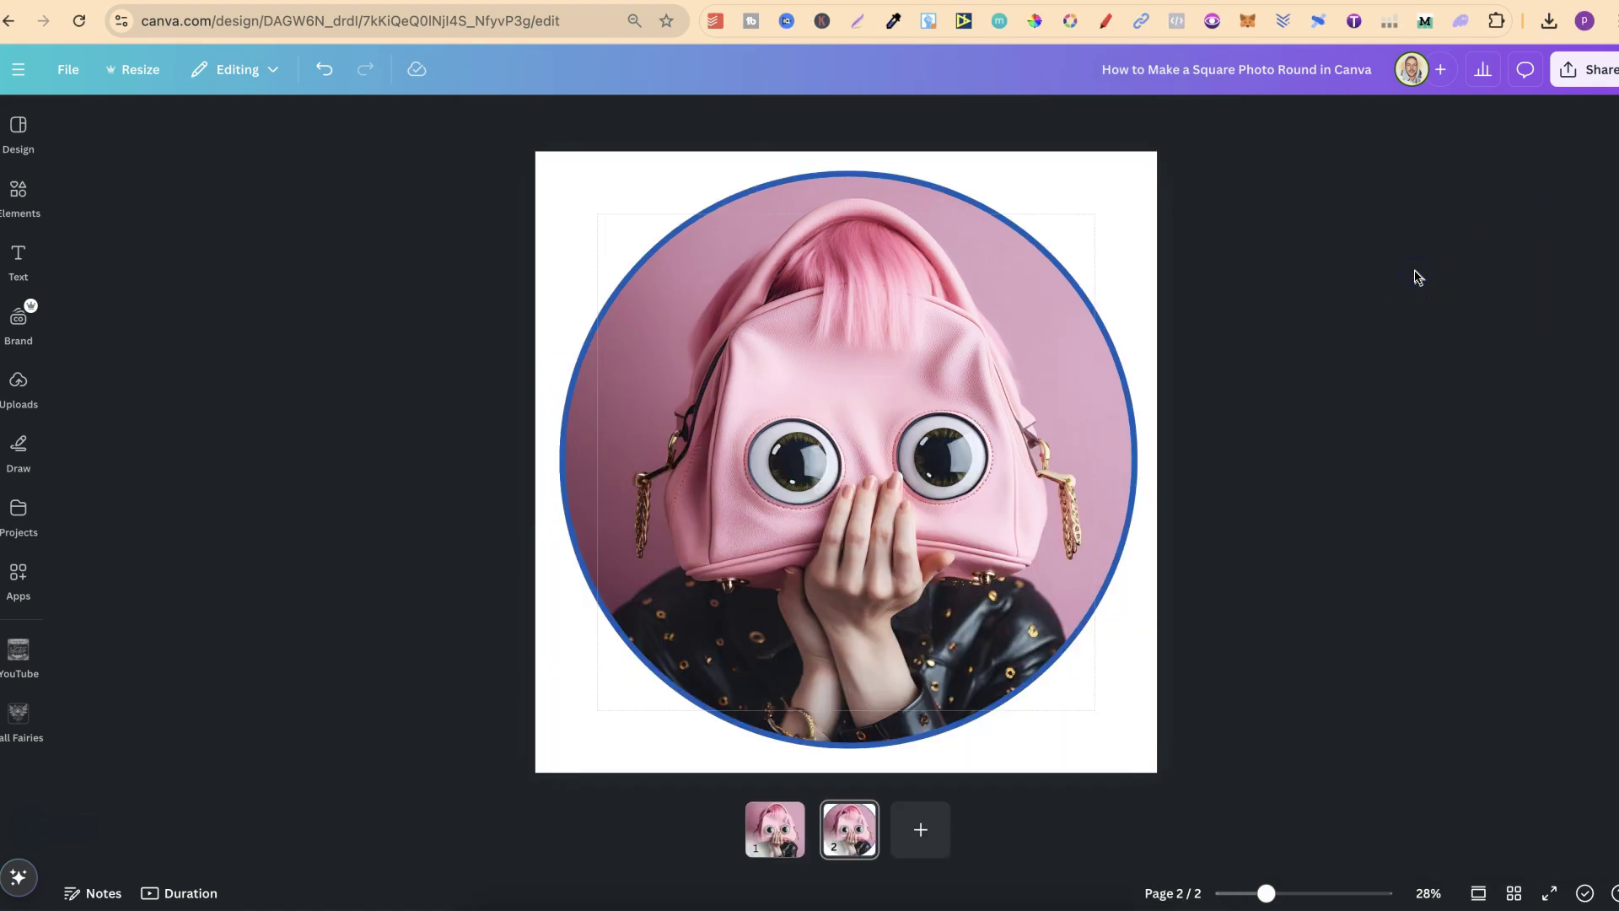